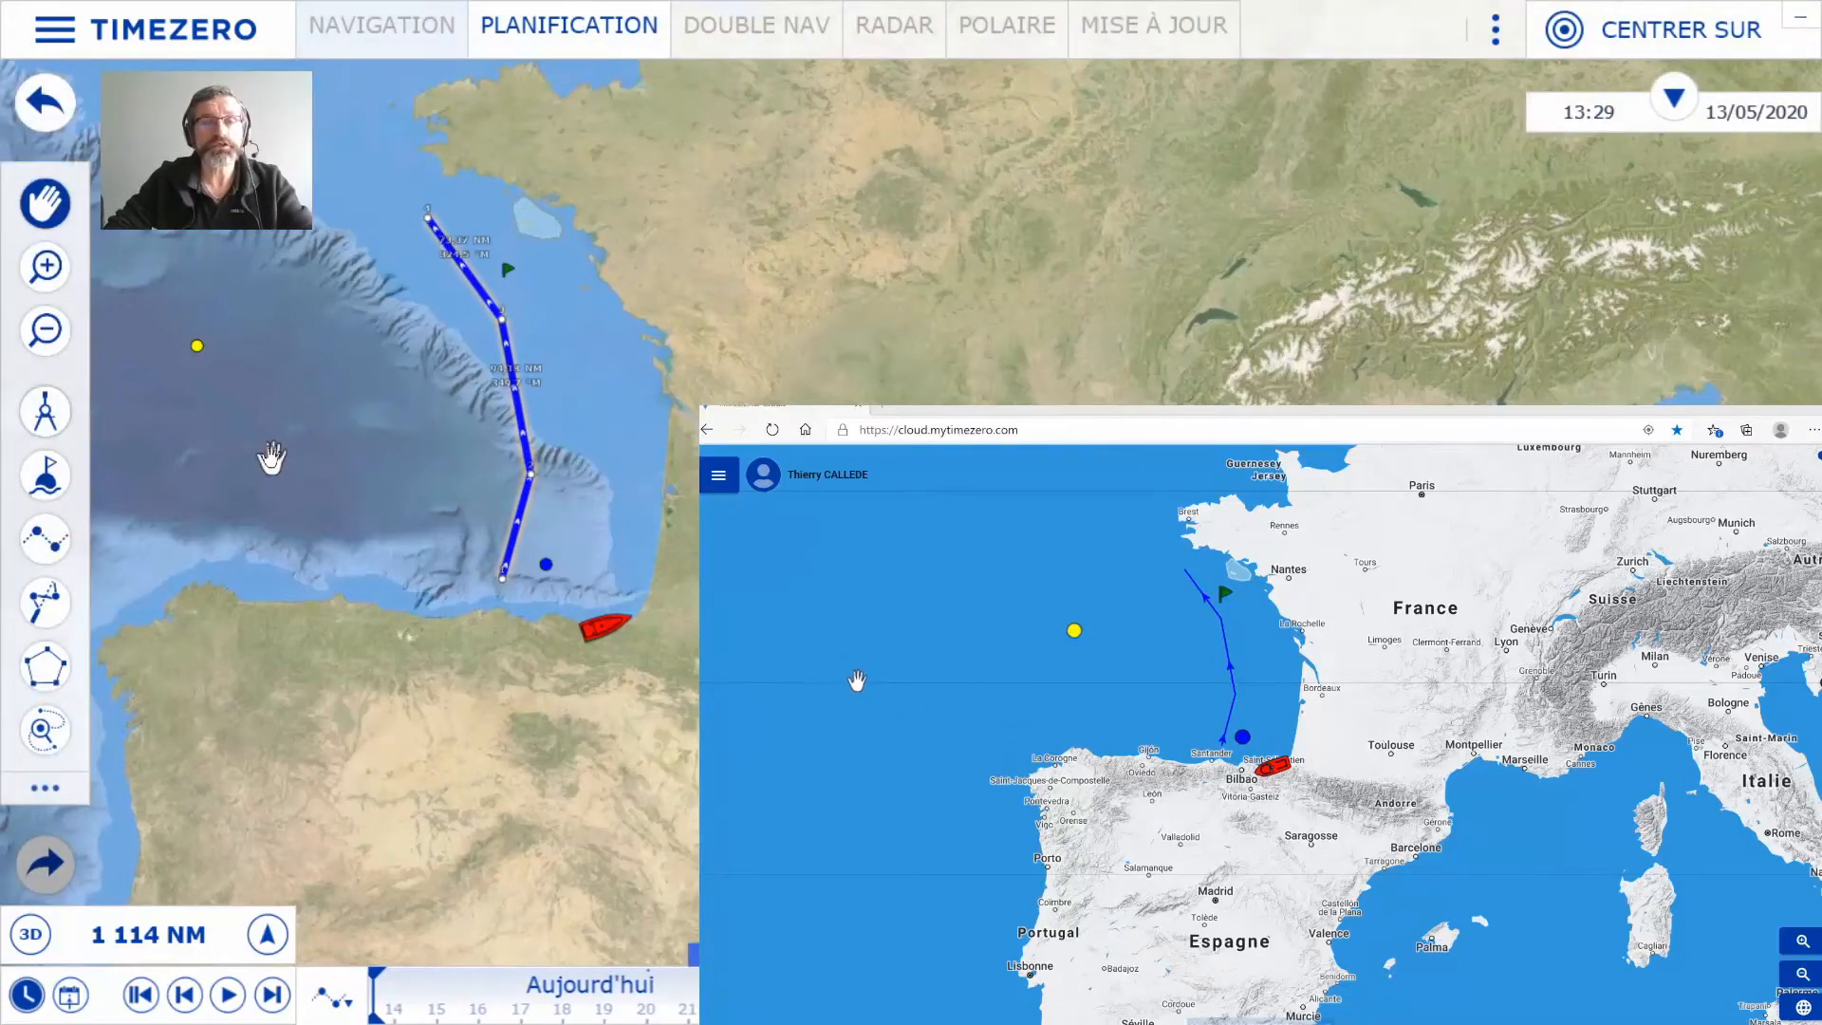
Create a four-sided zone in the Bay of Biscay, west of the route and just off Spain's north coast
right_click(266, 441)
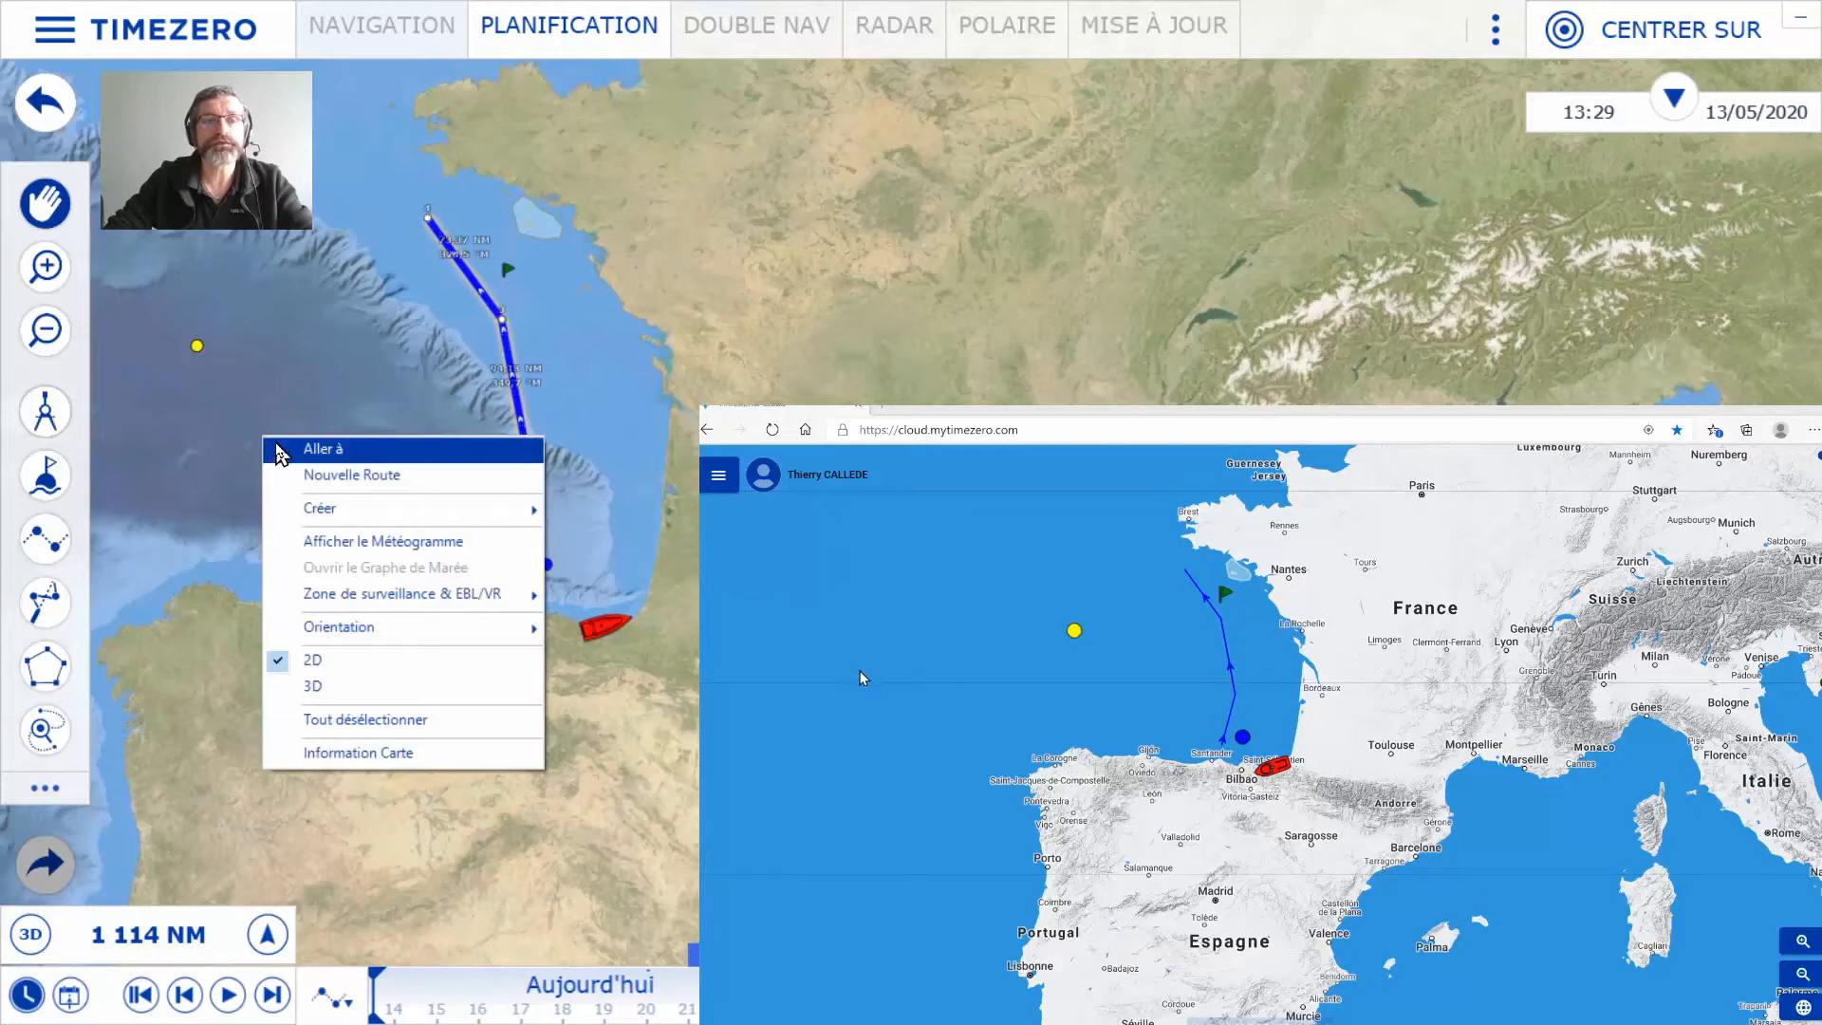
mouse_move(493, 520)
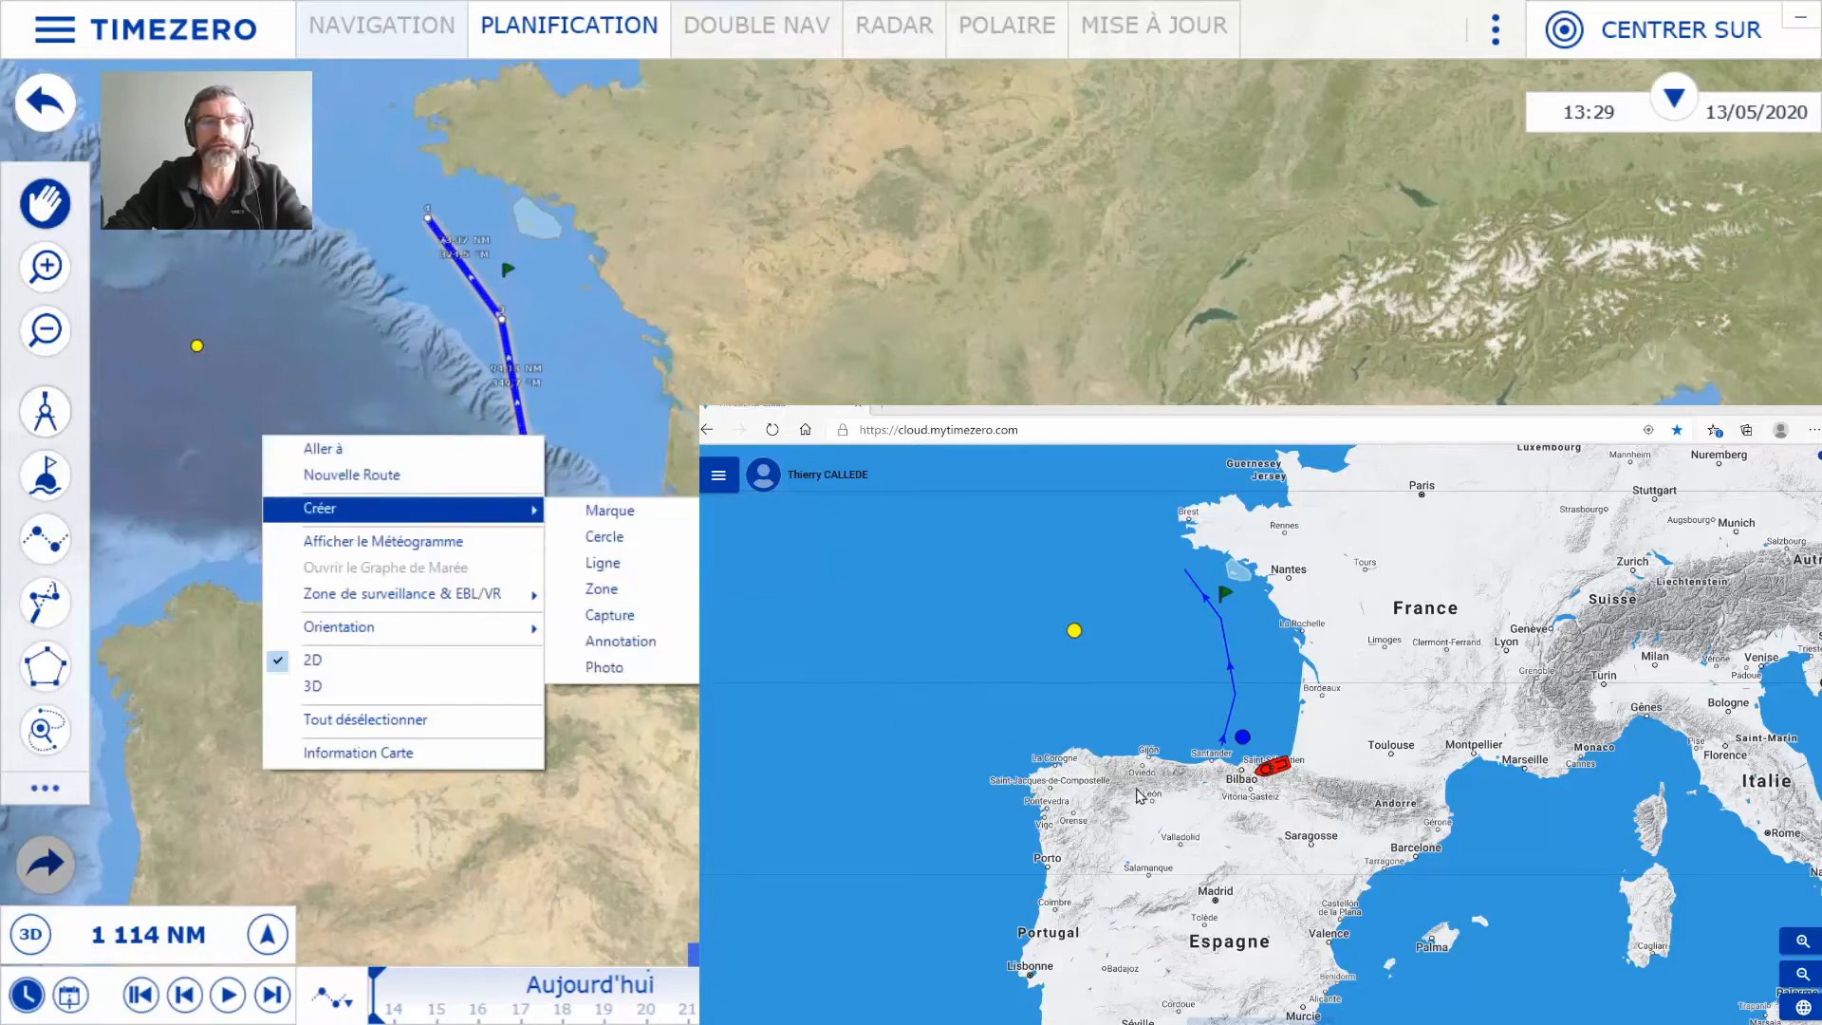
click(612, 589)
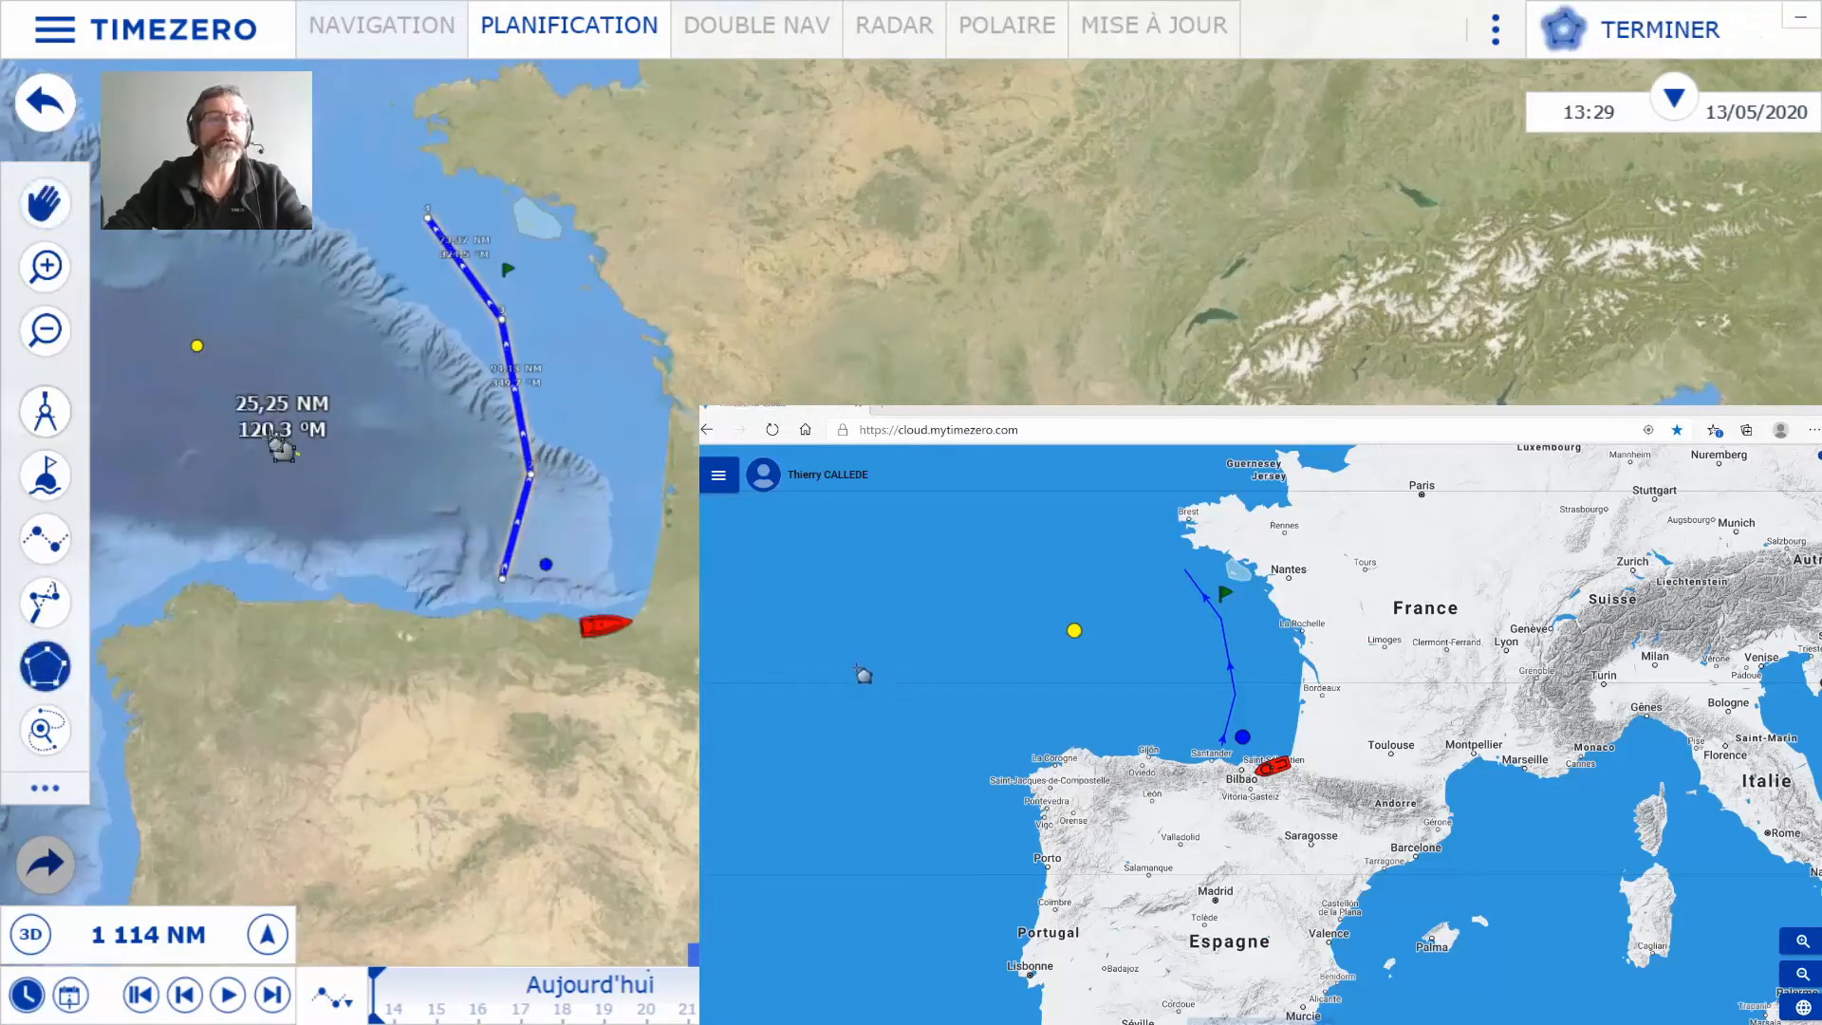
click(410, 435)
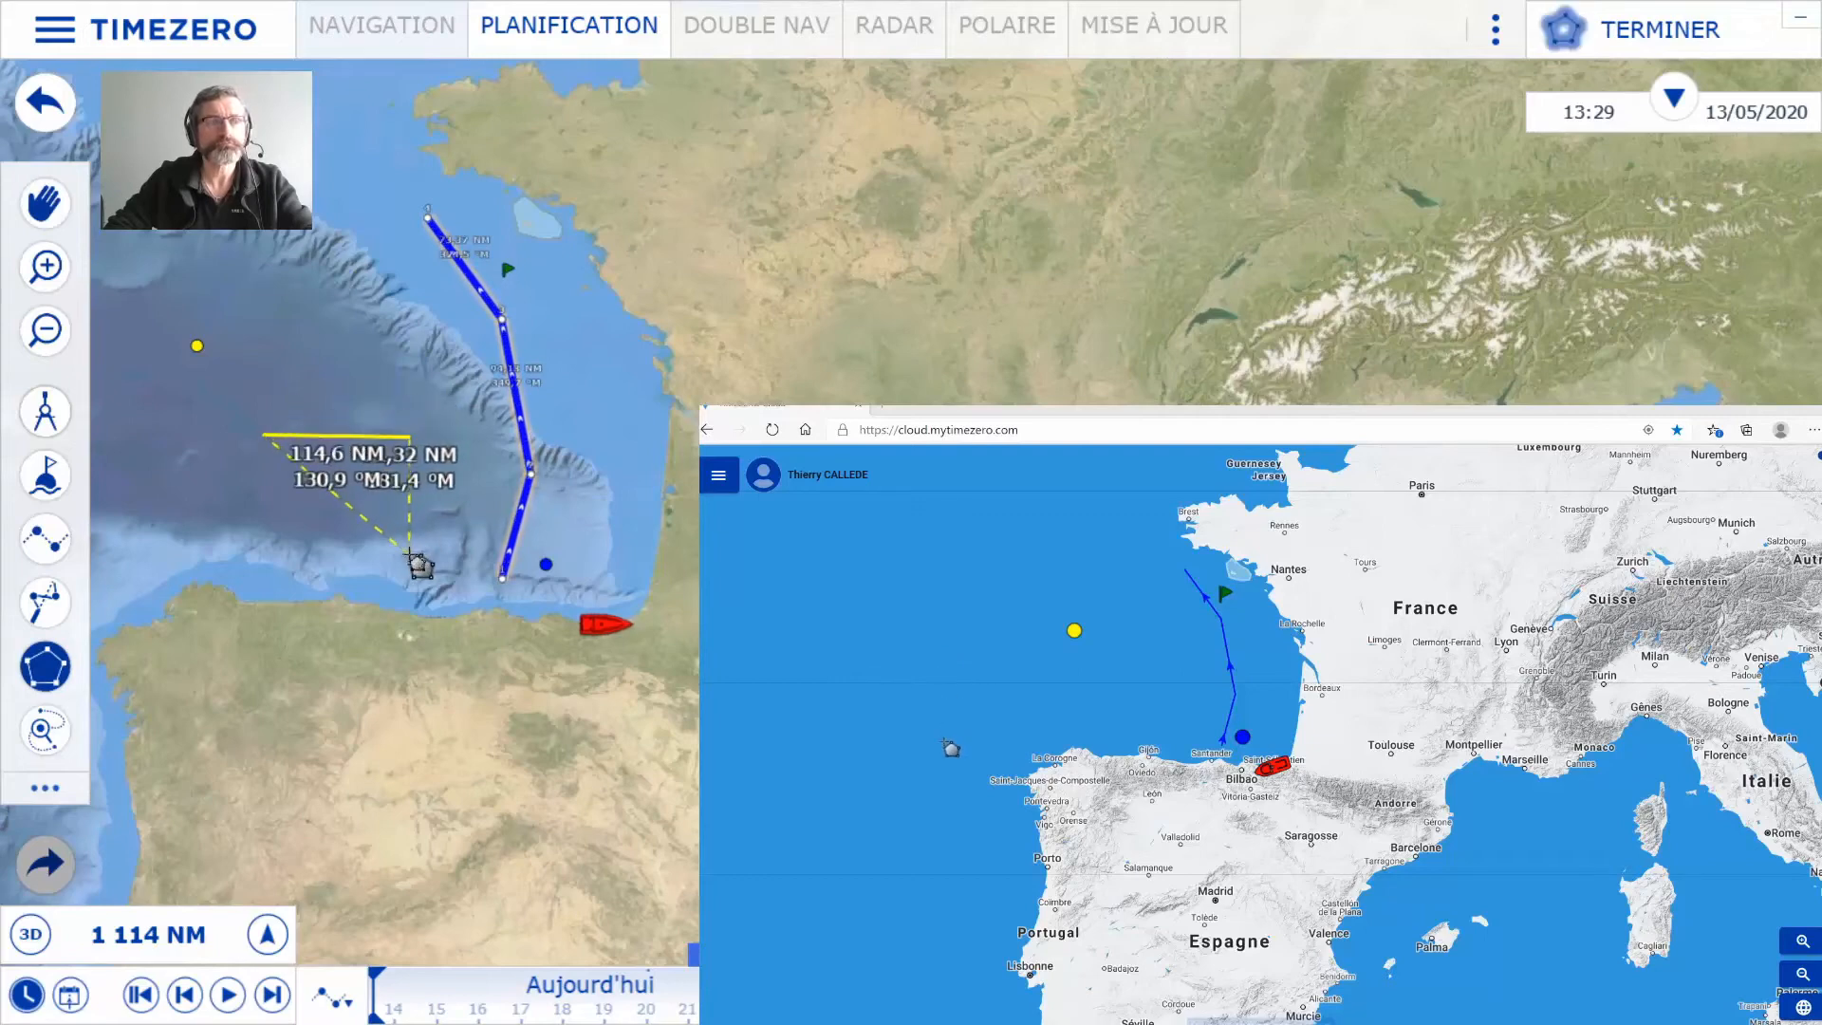
click(409, 554)
double_click(258, 548)
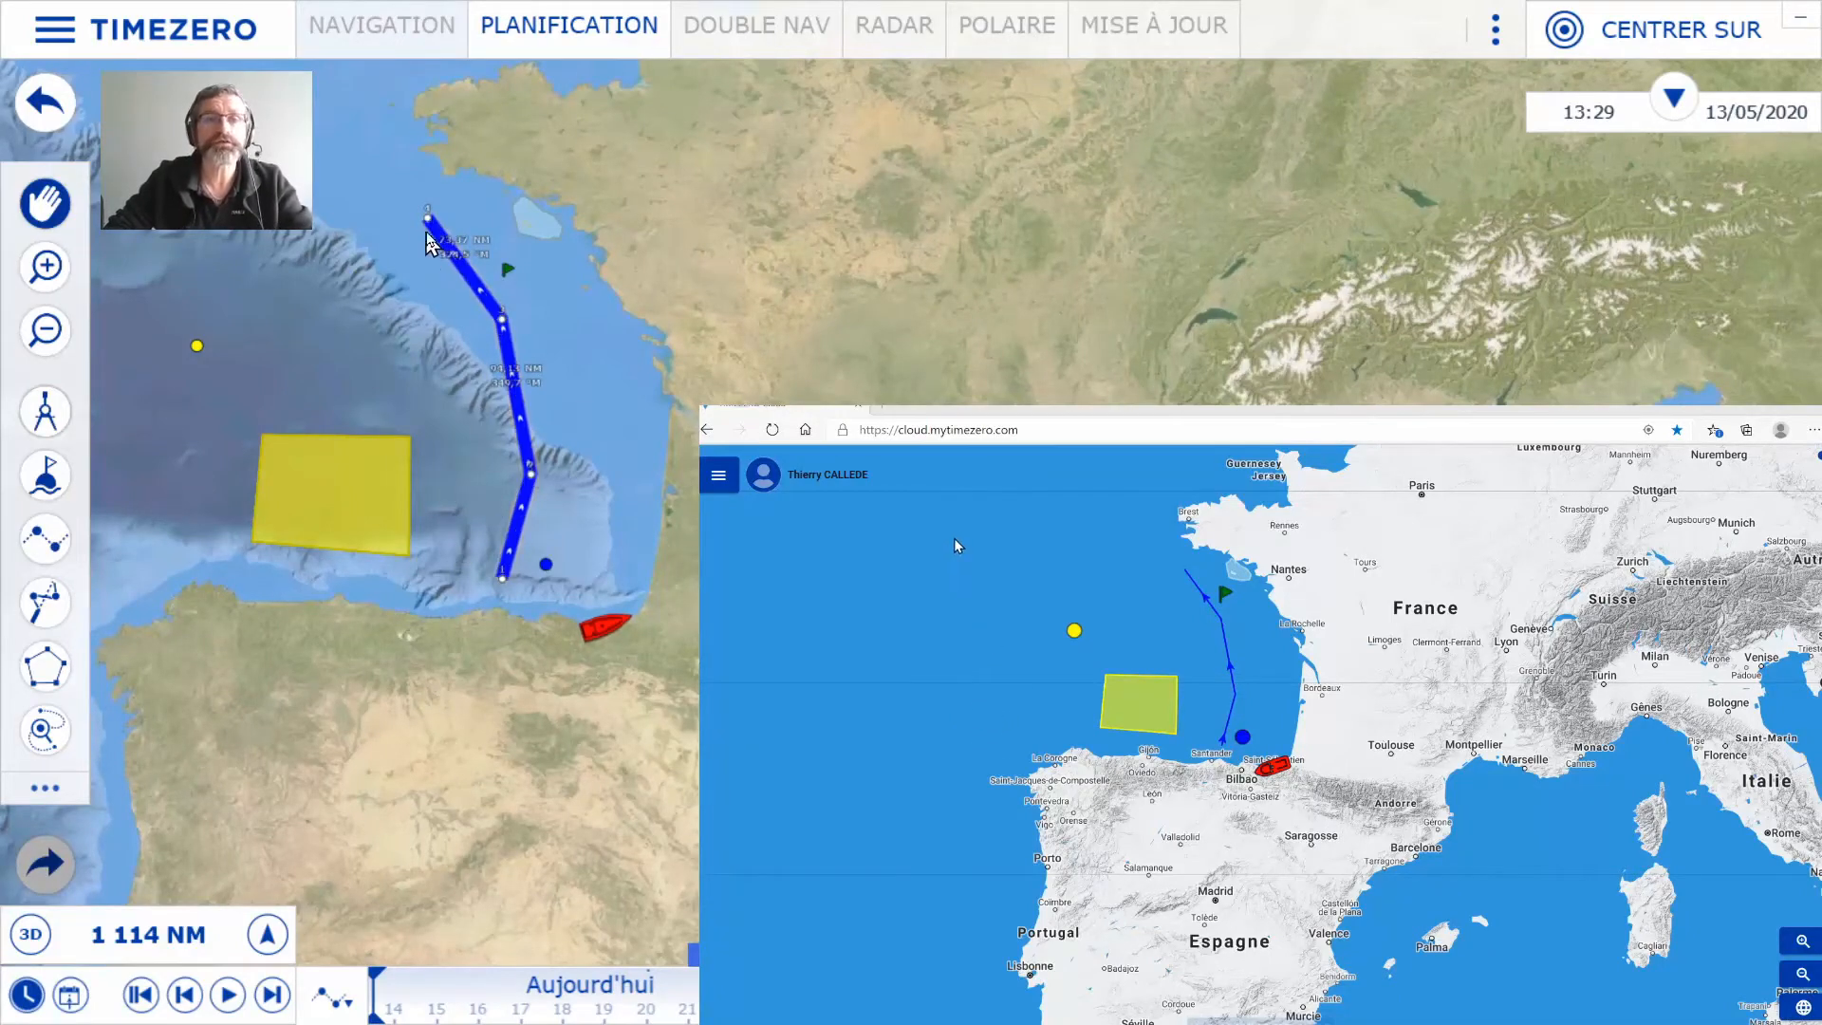
Reshape the blue route by moving its northern end waypoint northwest and its two middle waypoints east towards the French coast
click(427, 217)
drag(427, 217, 318, 121)
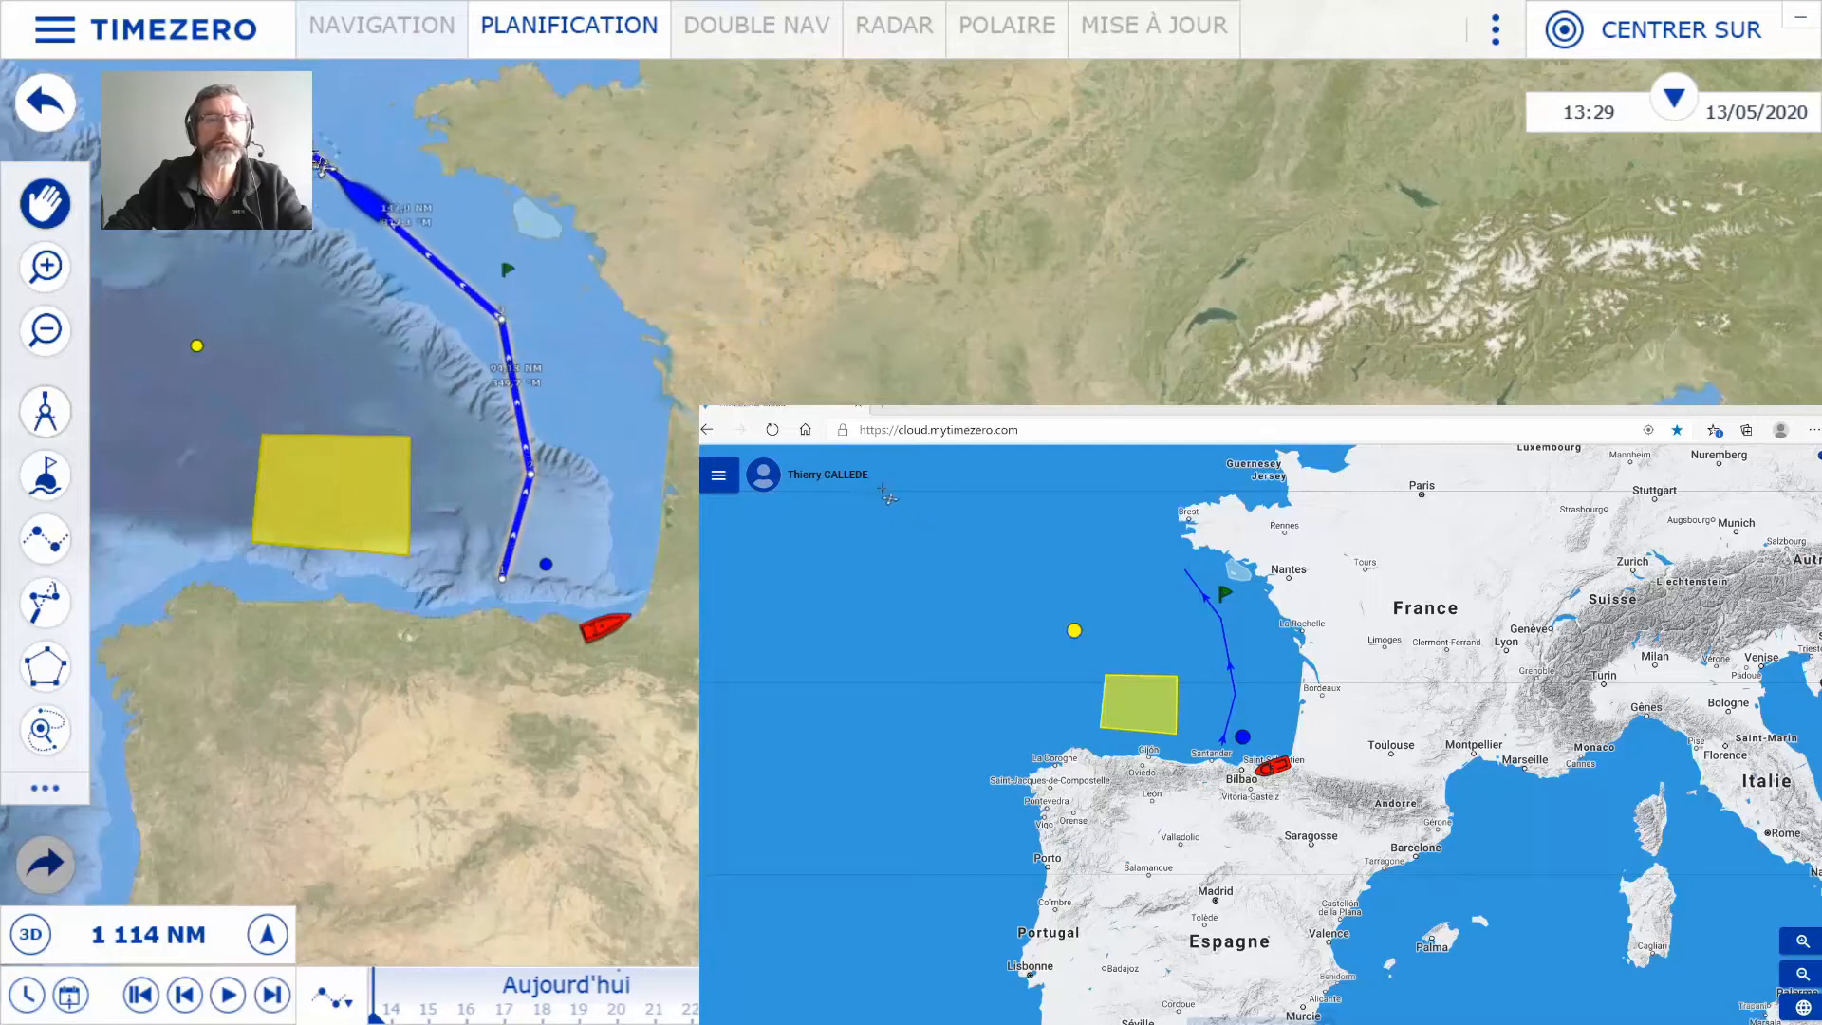
click(503, 320)
drag(503, 320, 561, 322)
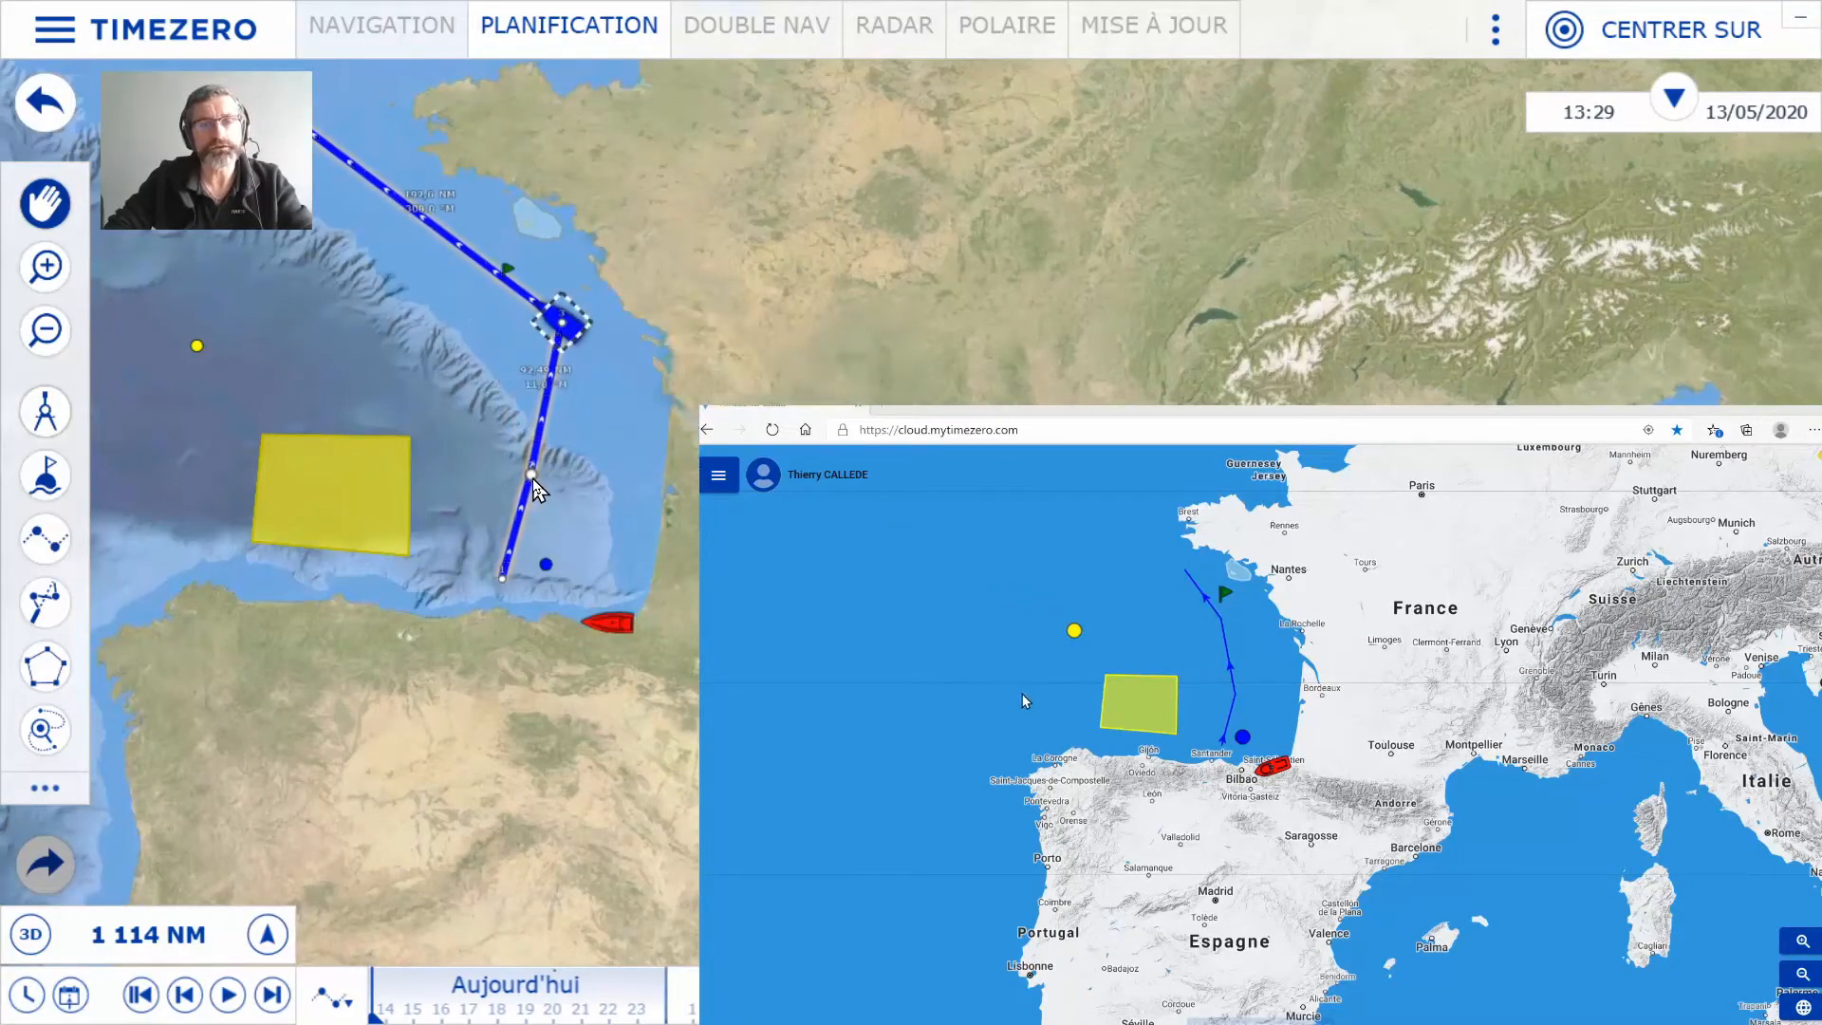
drag(536, 489, 640, 507)
click(582, 498)
drag(530, 475, 447, 425)
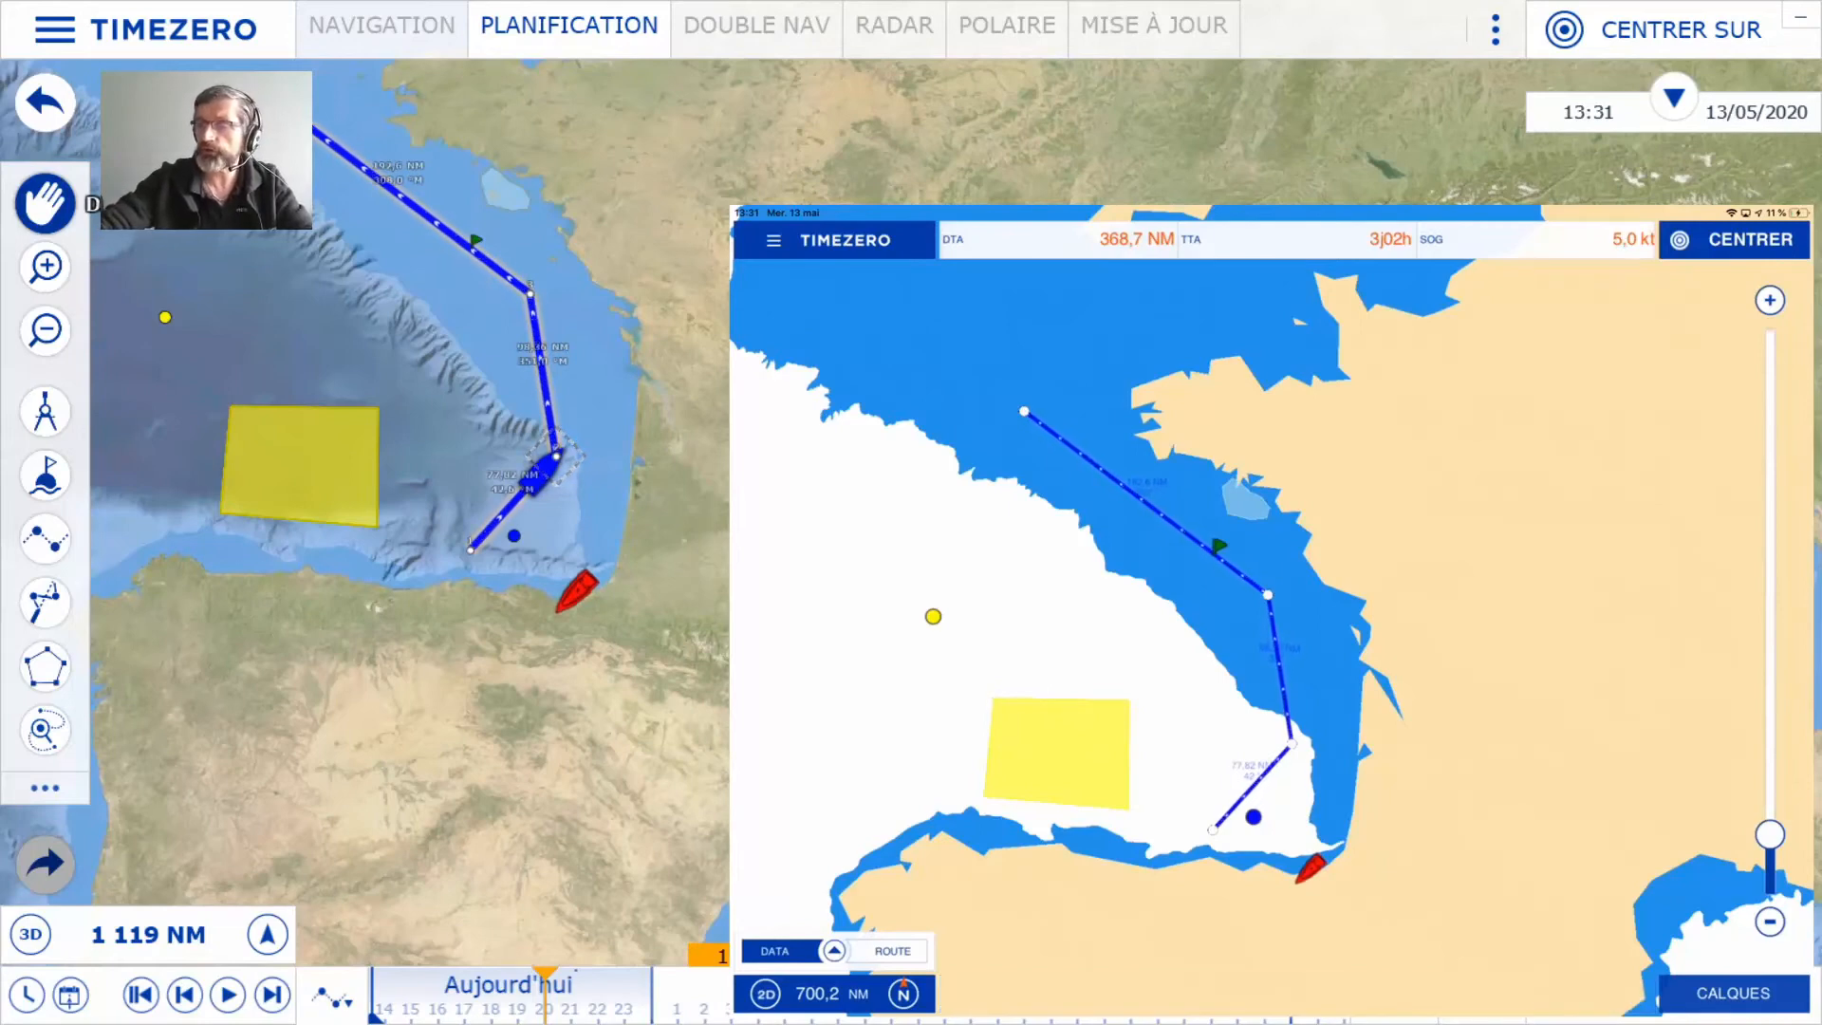
Set the yellow zone's colour to Vert in the tablet app
click(1064, 750)
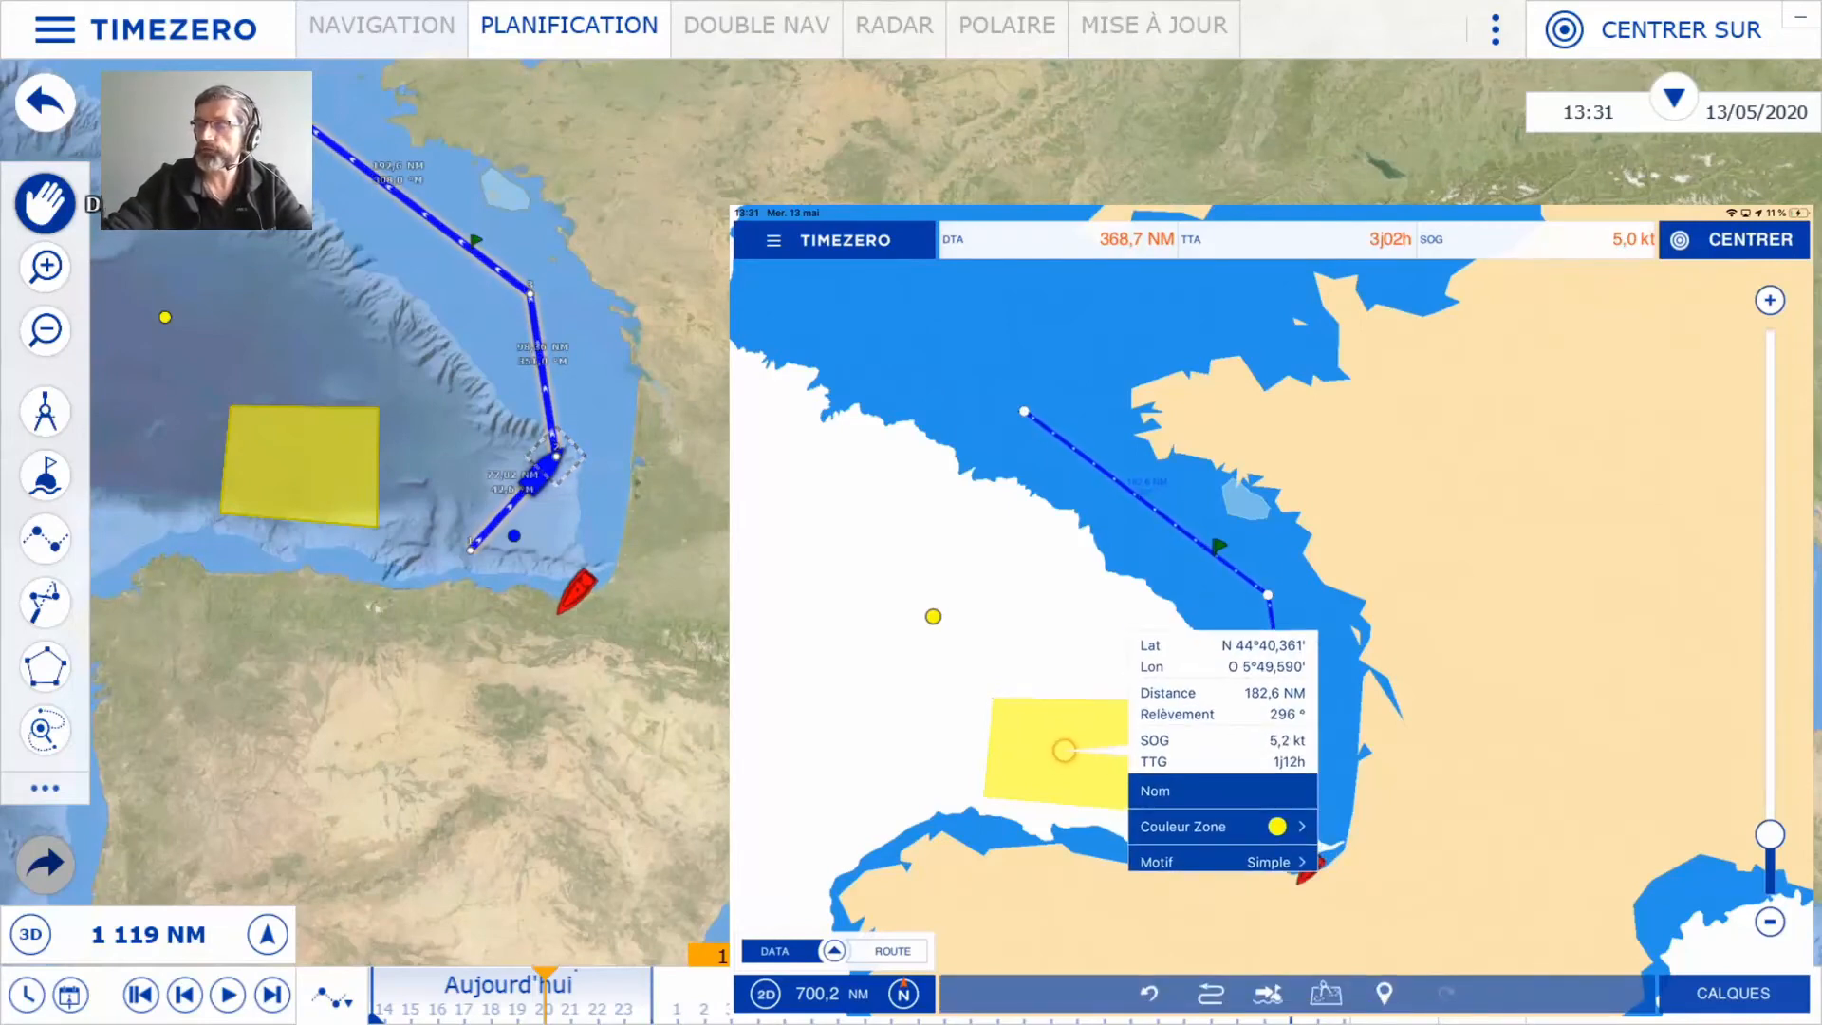
click(1224, 825)
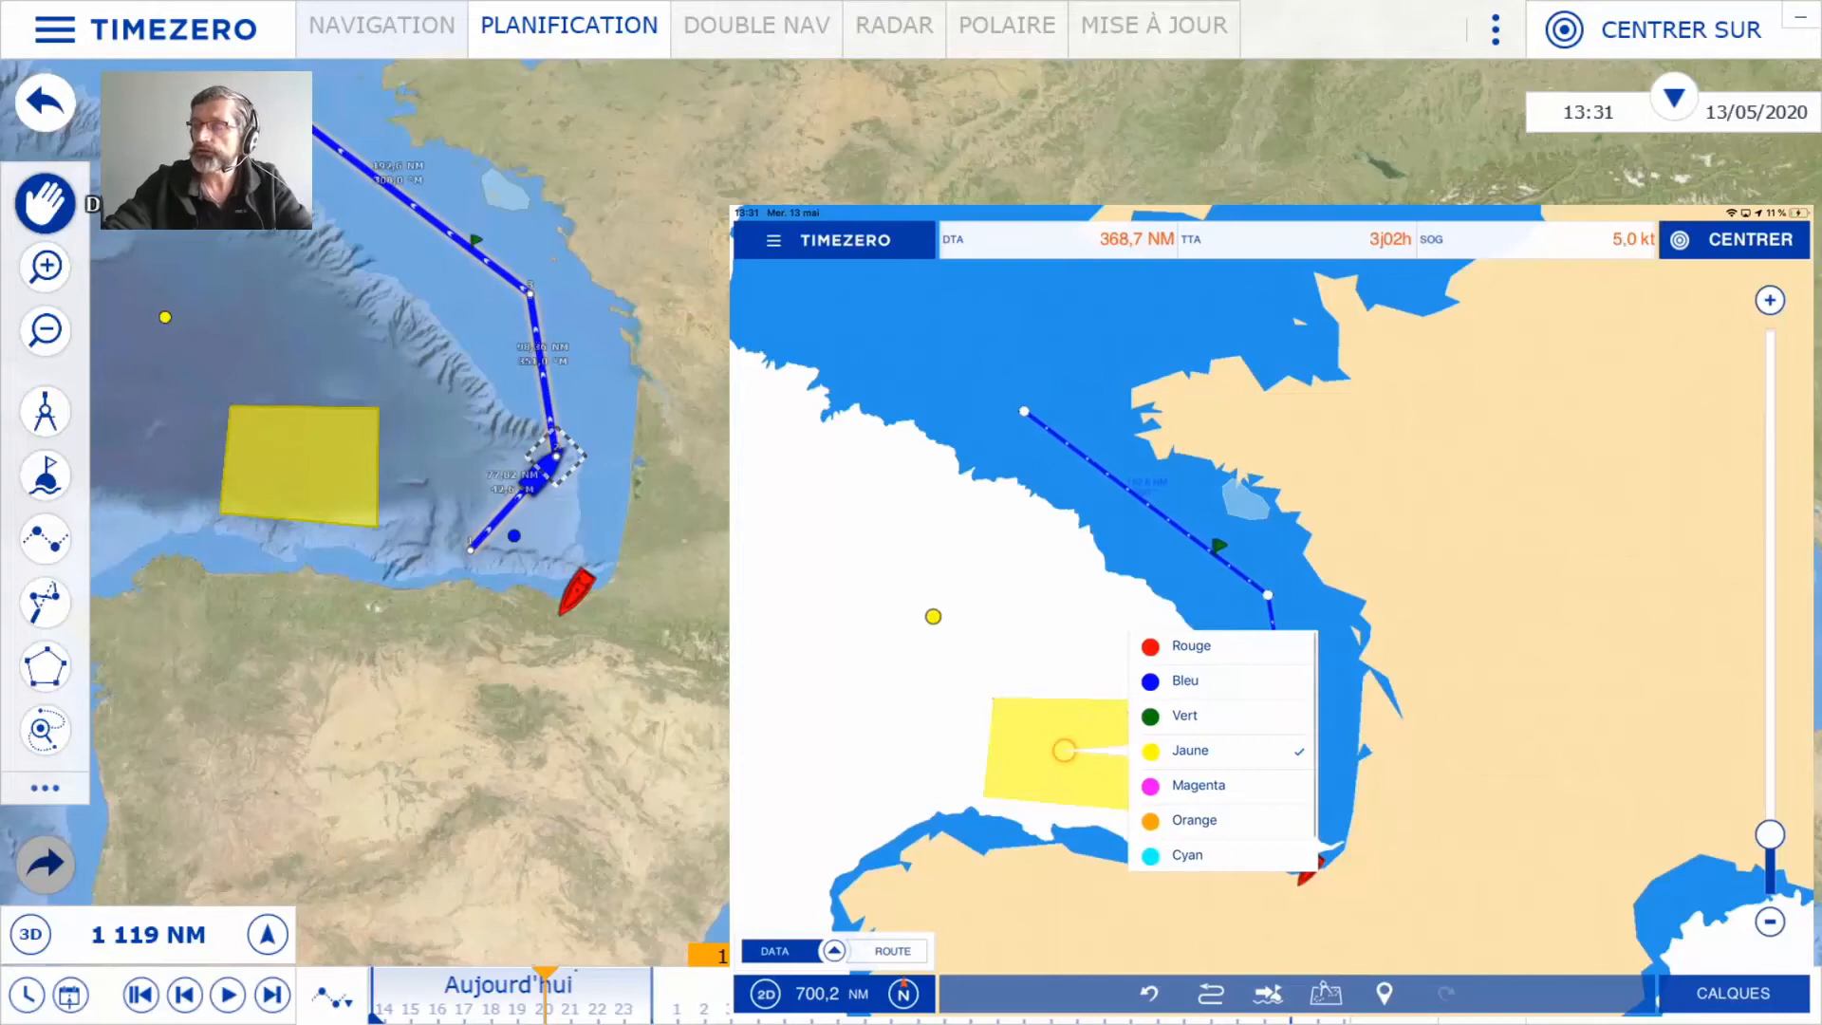
click(1184, 715)
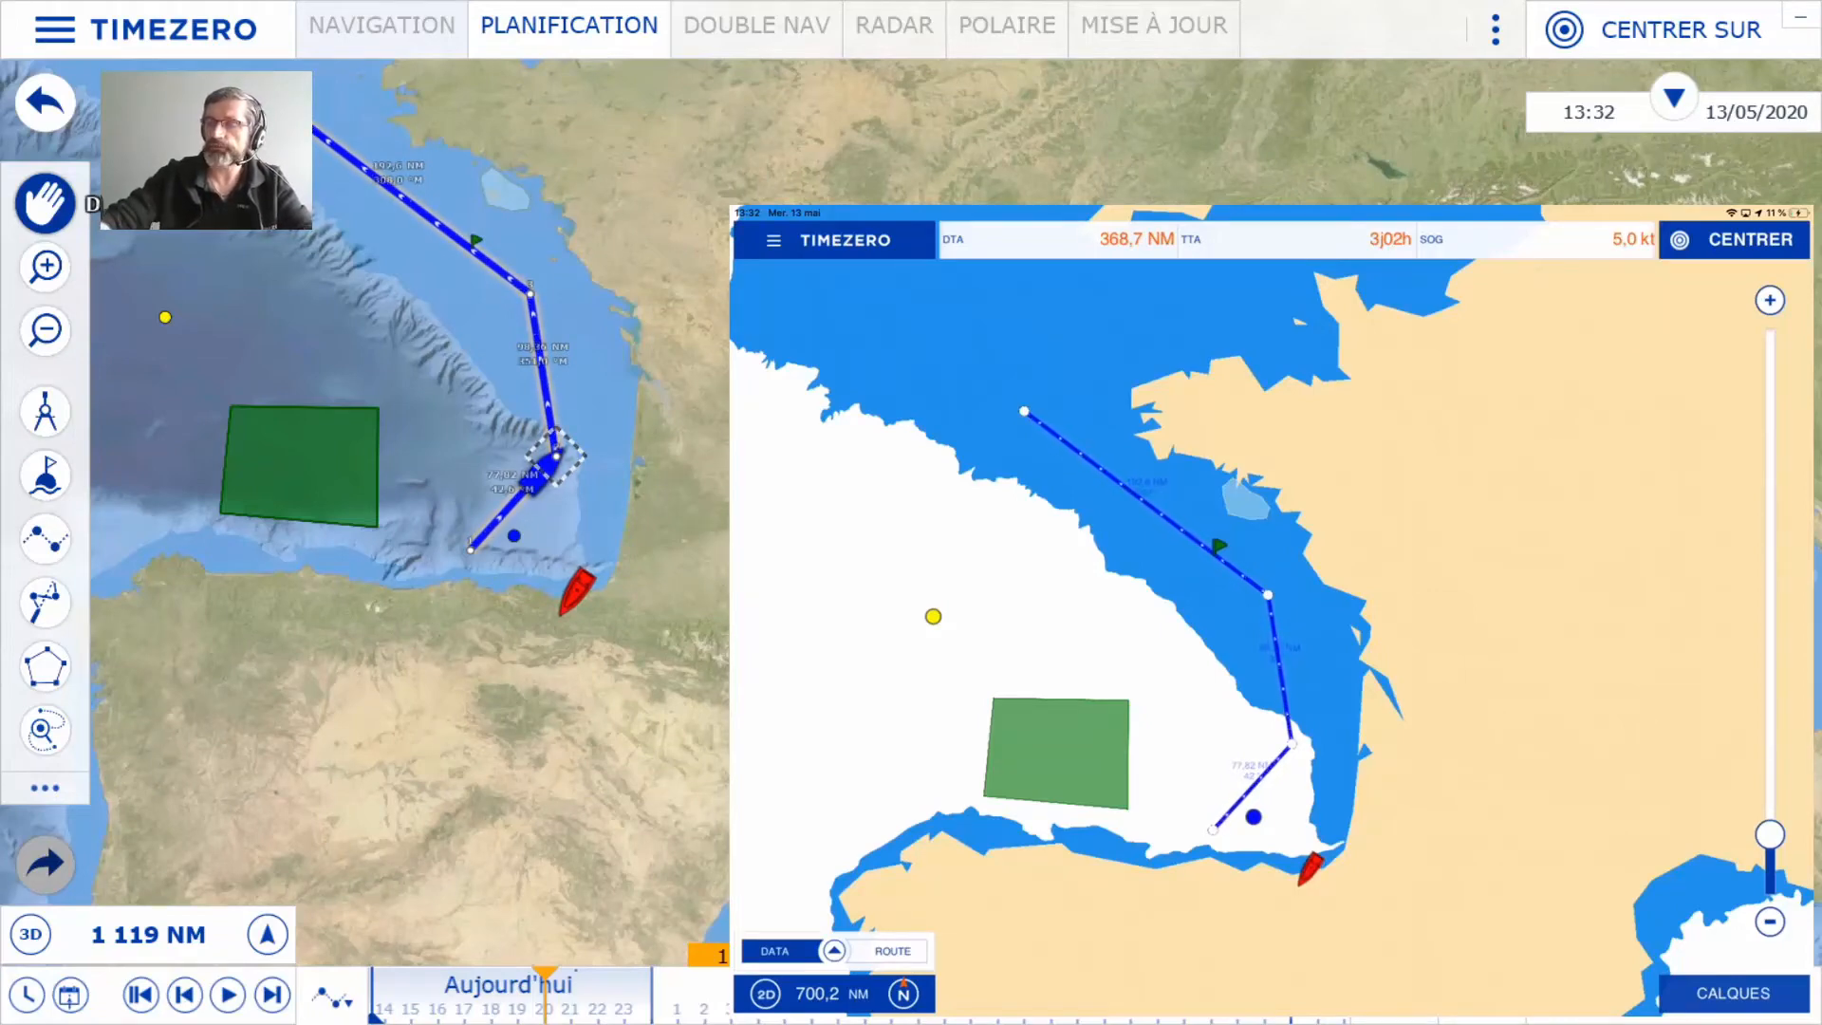
Create a four-waypoint route in the tablet app, starting west of the green zone and running north towards the Channel
click(902, 760)
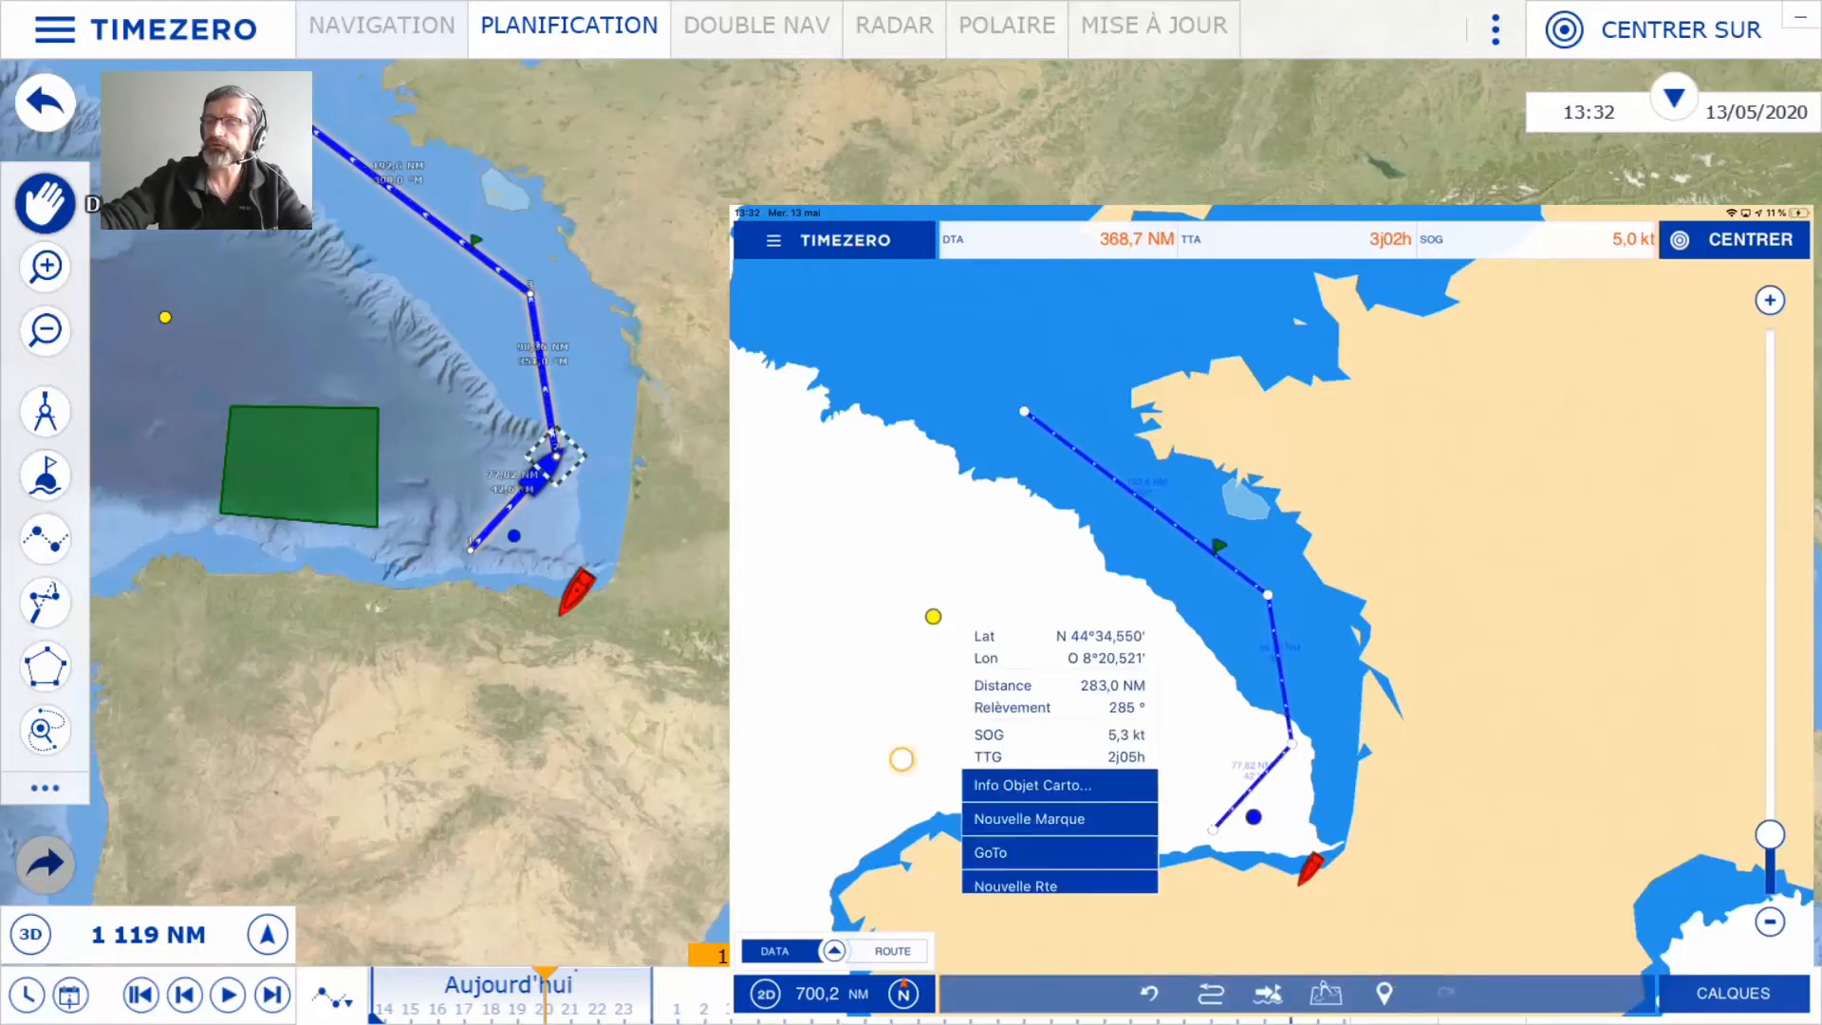
scroll(1060, 806, down, 1)
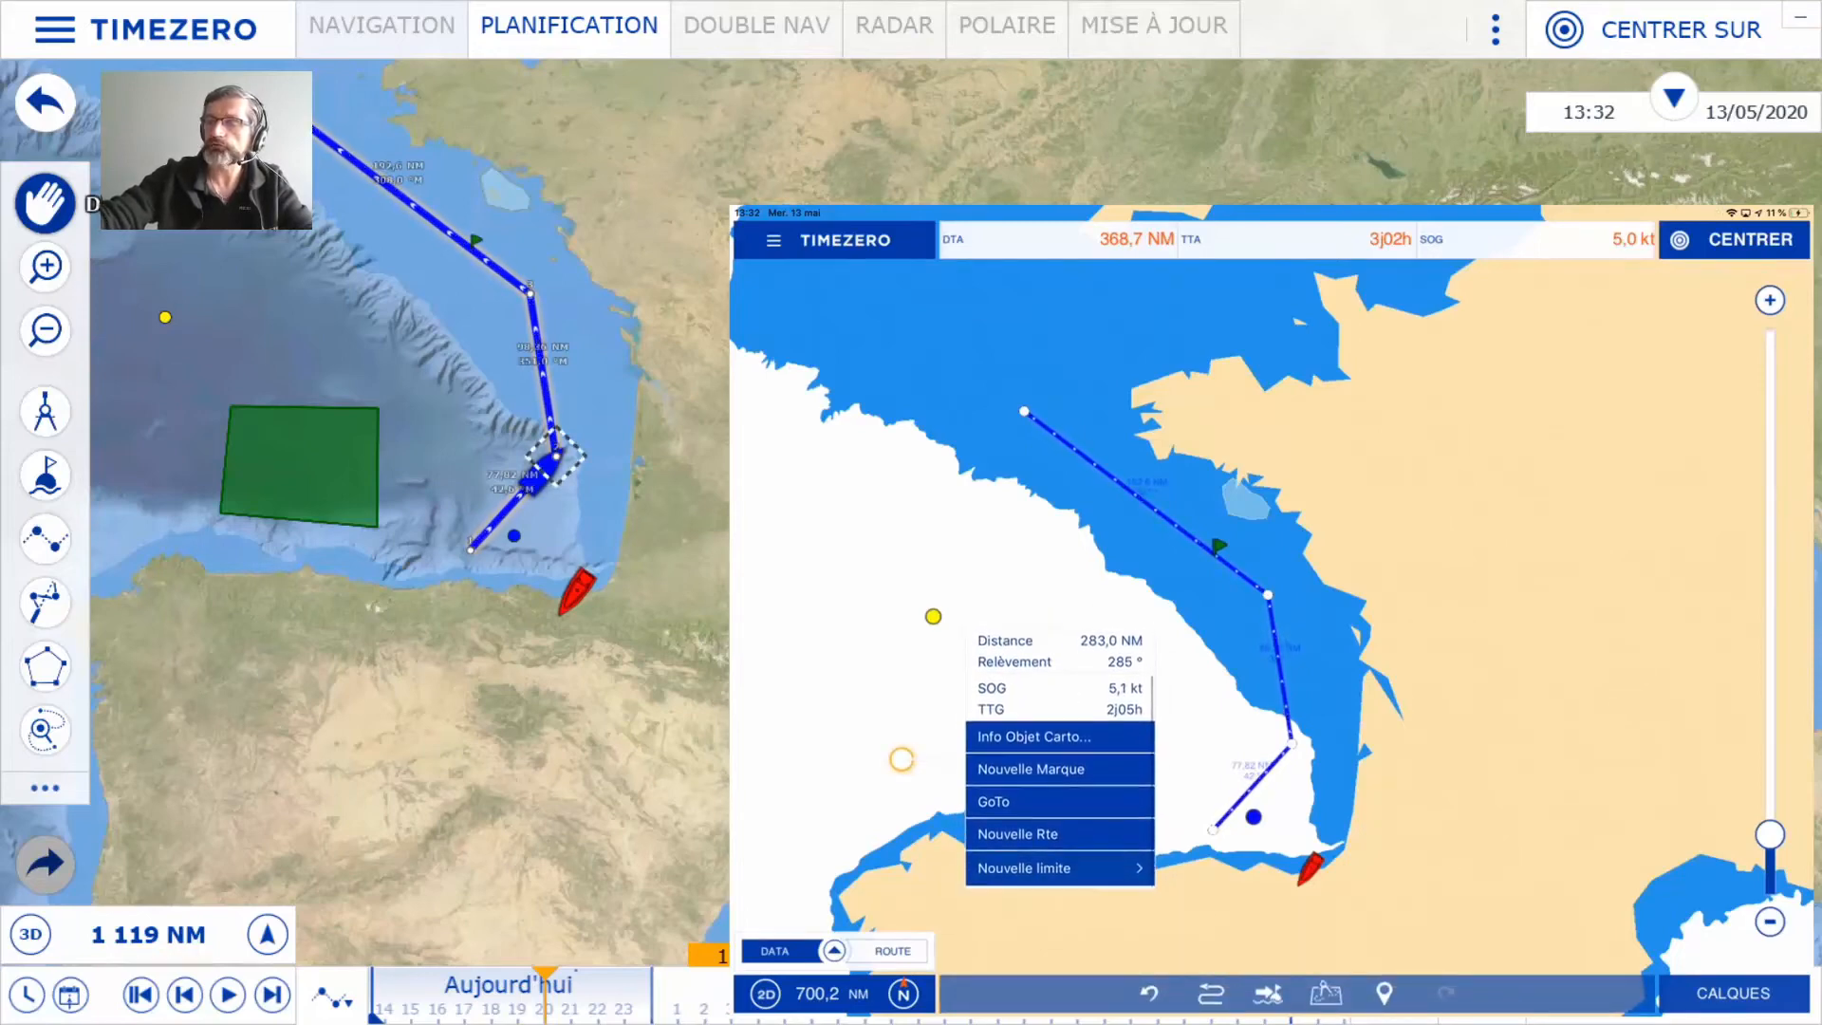
click(1058, 838)
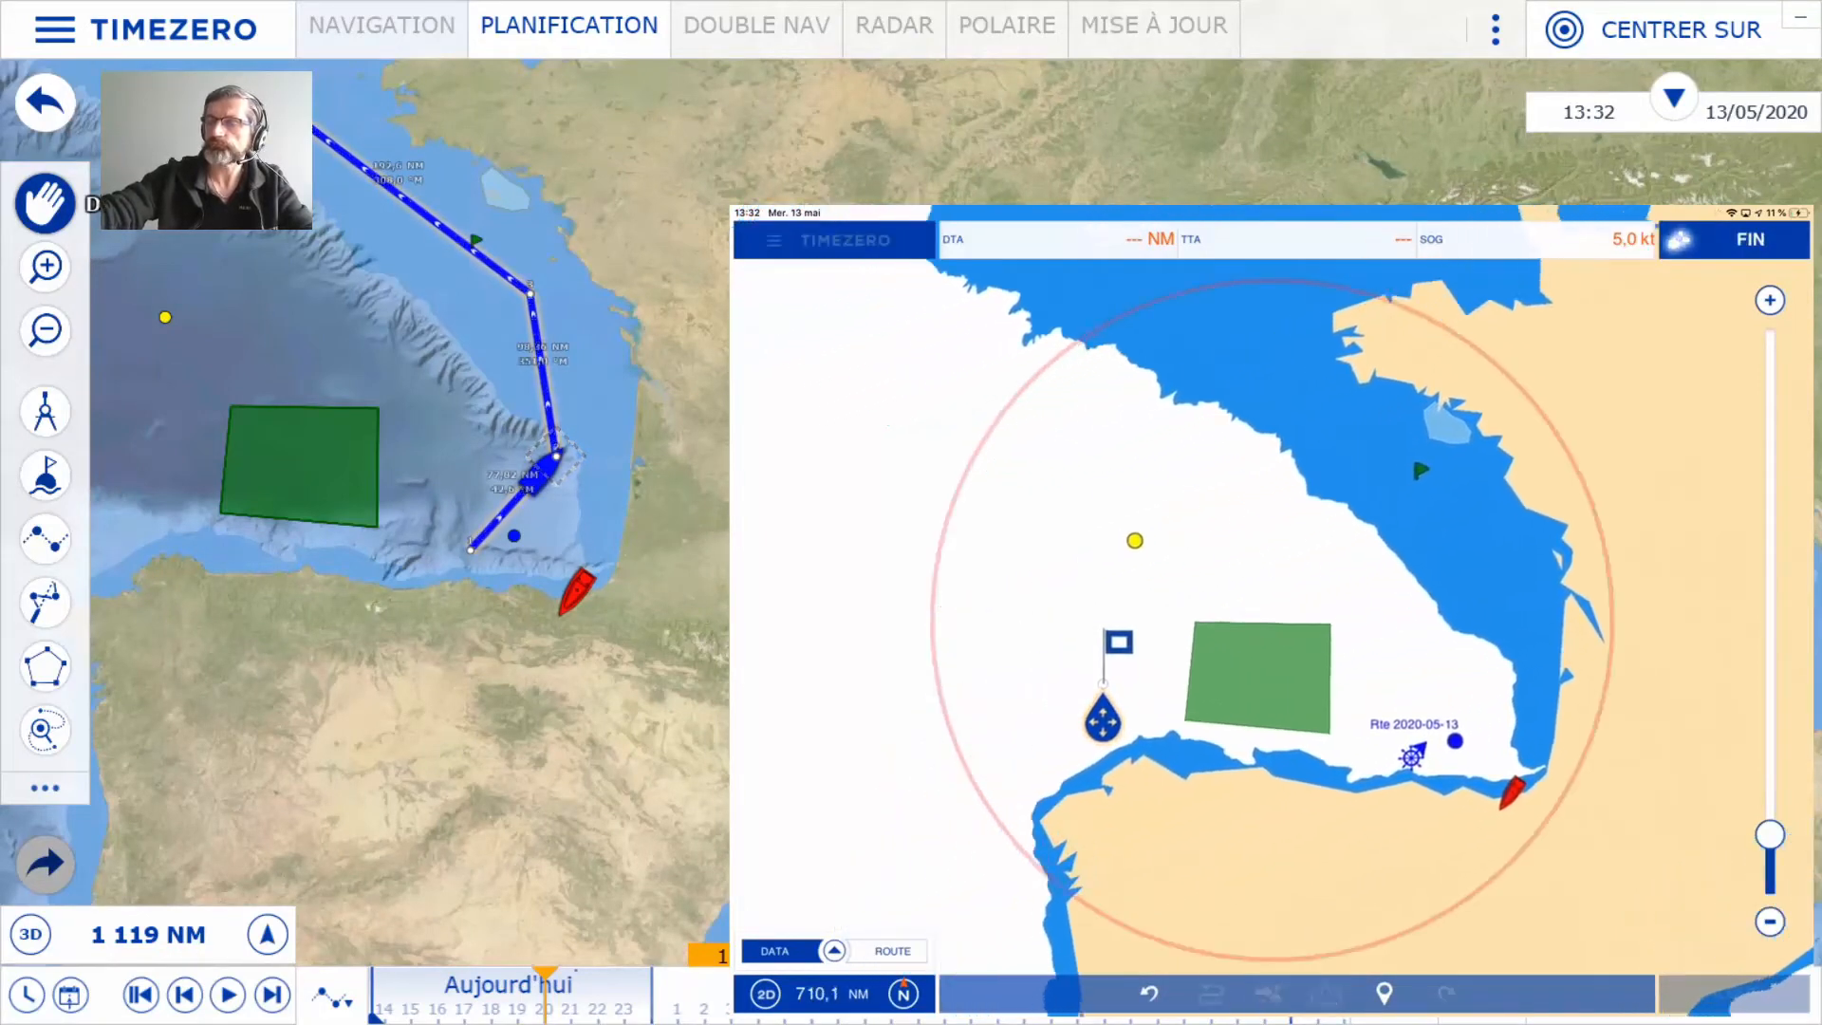
click(1187, 487)
click(1315, 416)
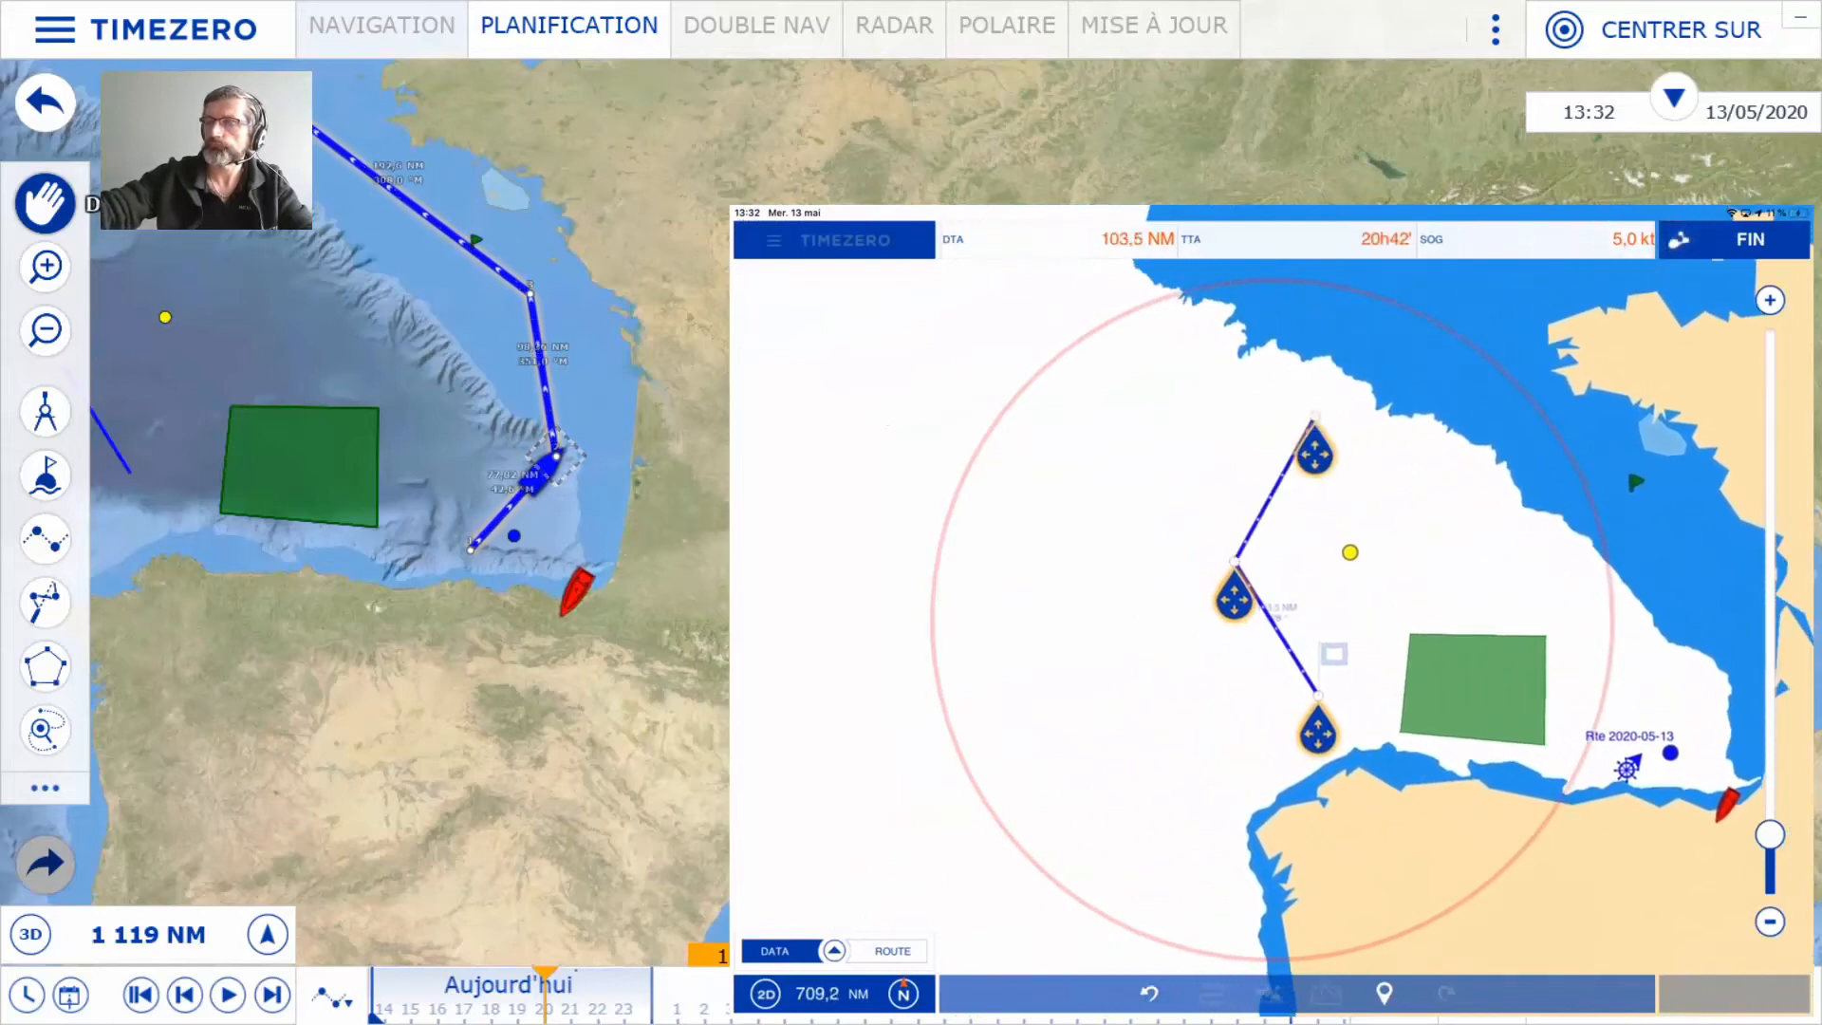
click(1449, 339)
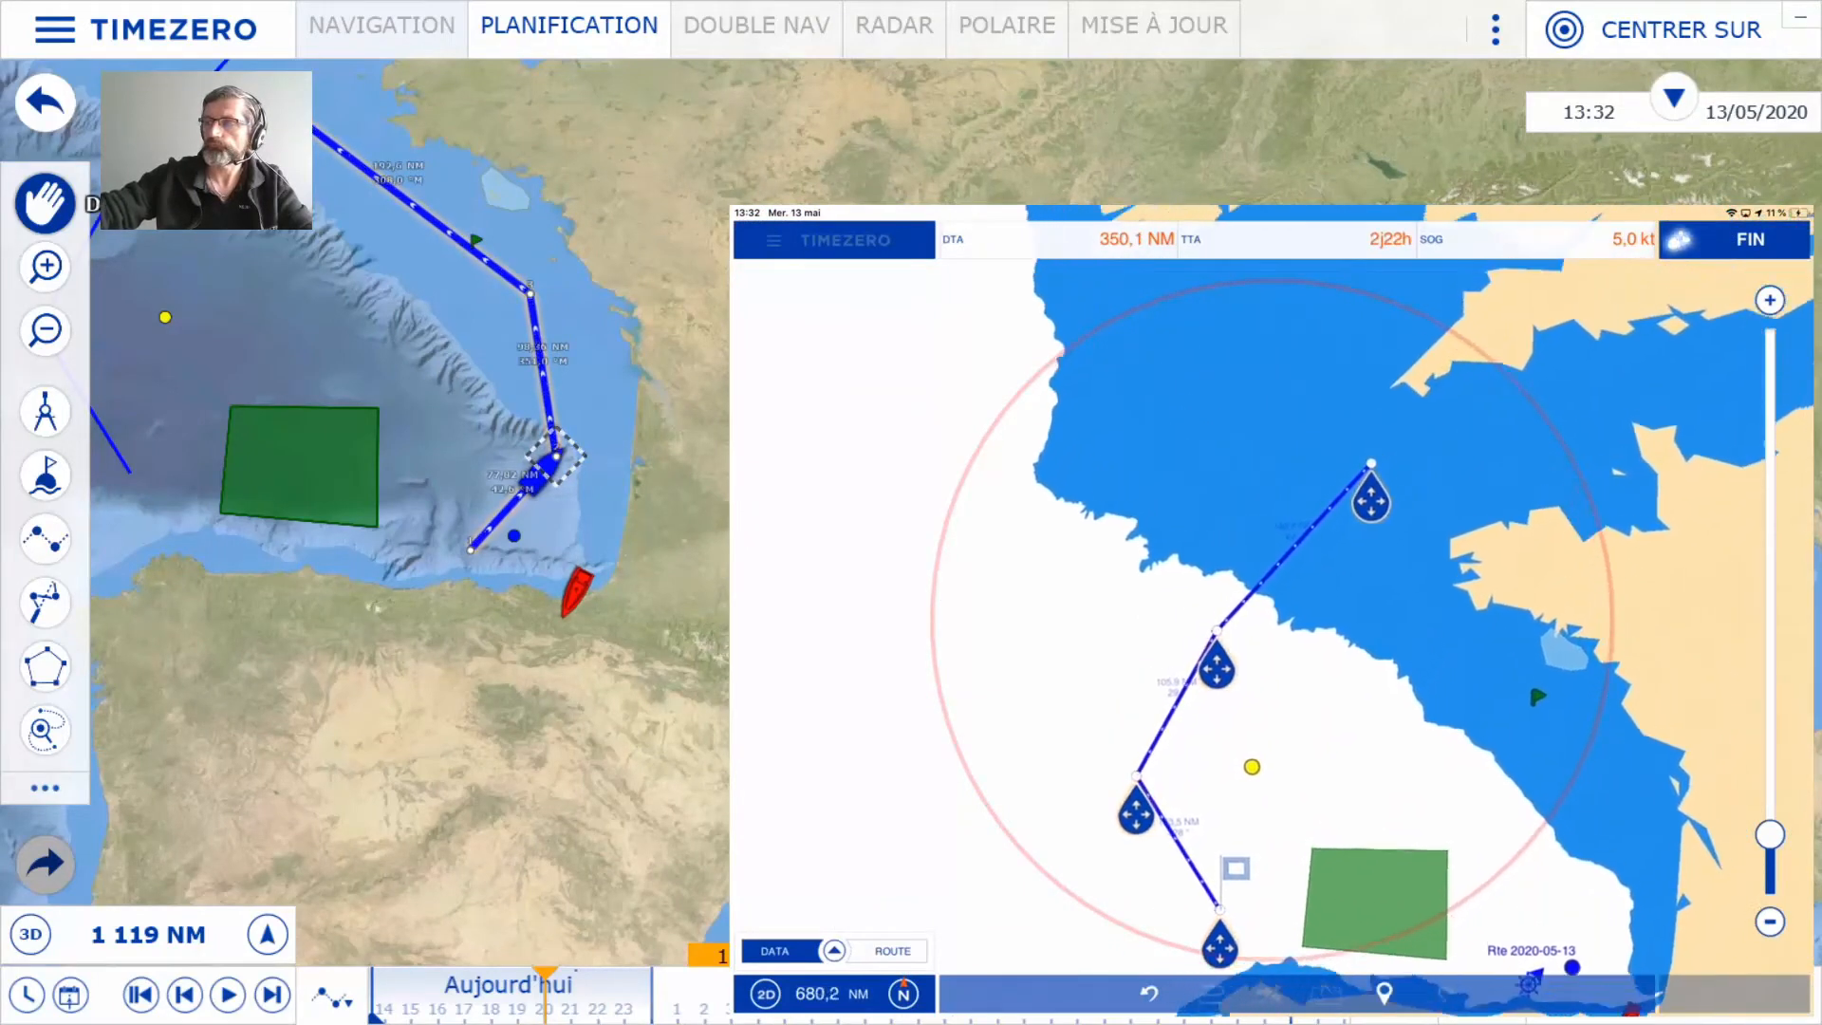
click(1750, 239)
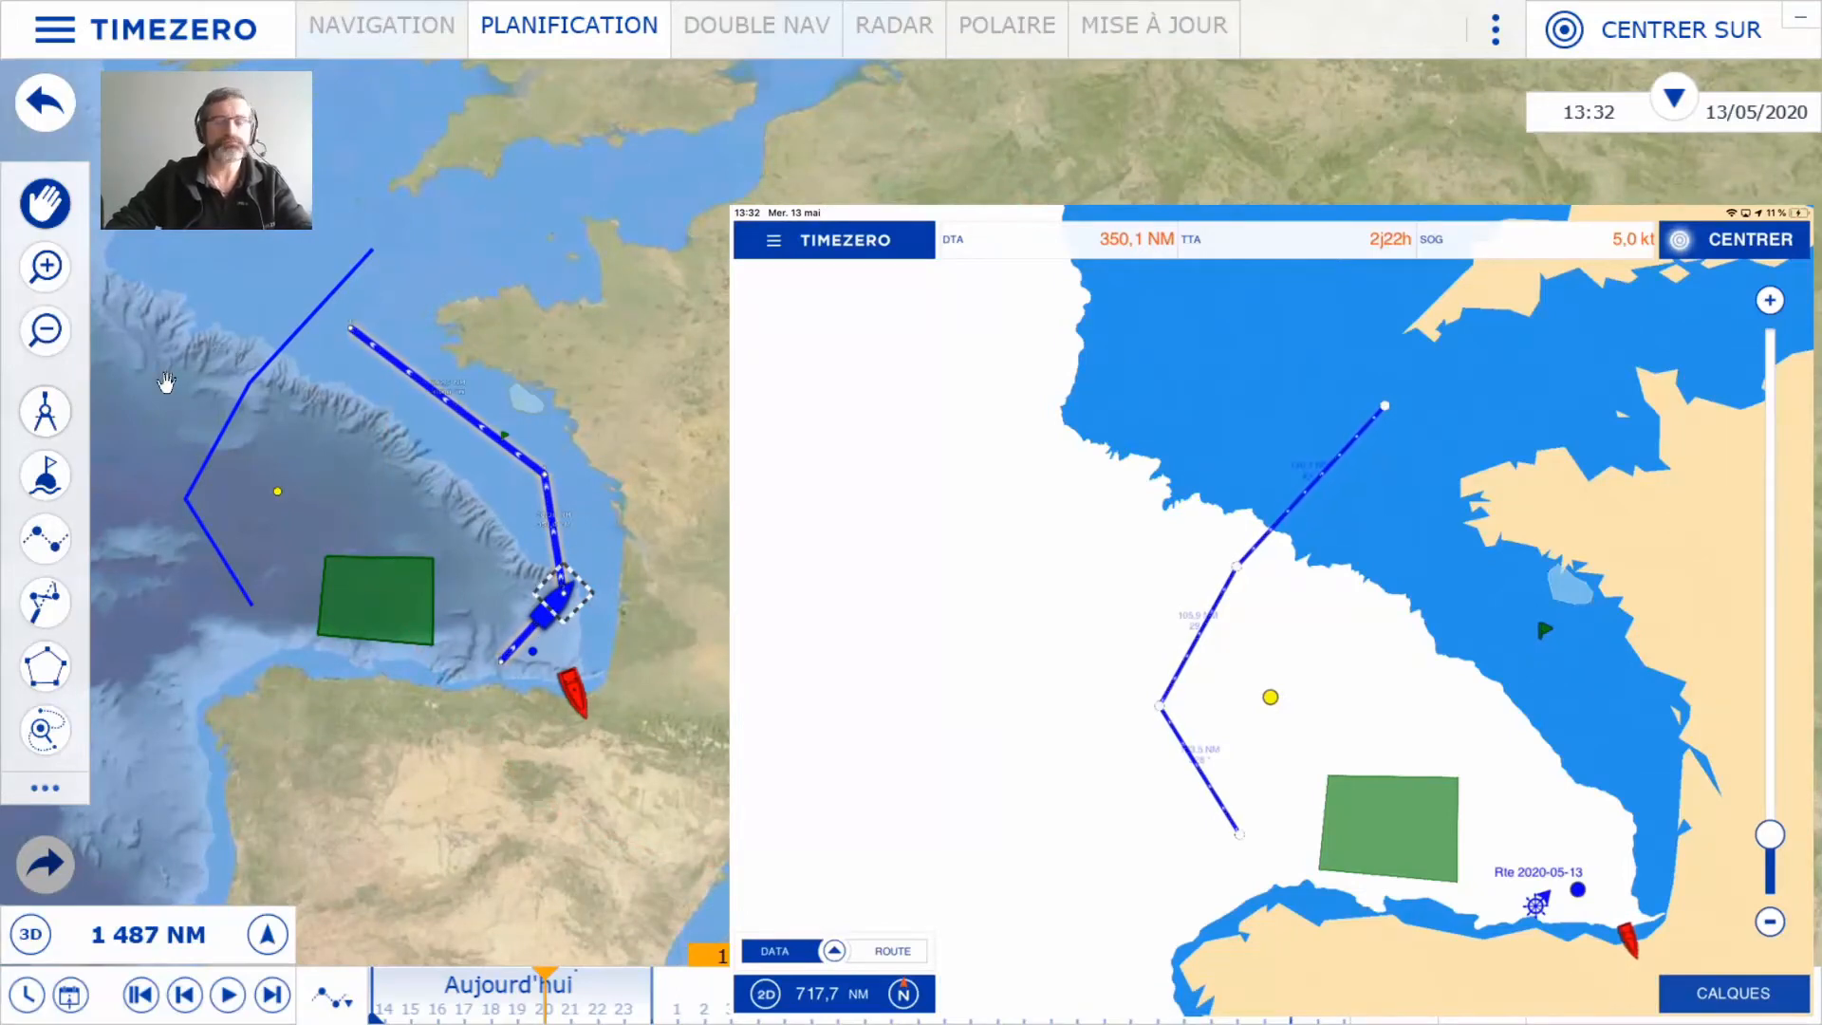
Delete the four-waypoint route west of the yellow mark in the tablet app
click(1188, 644)
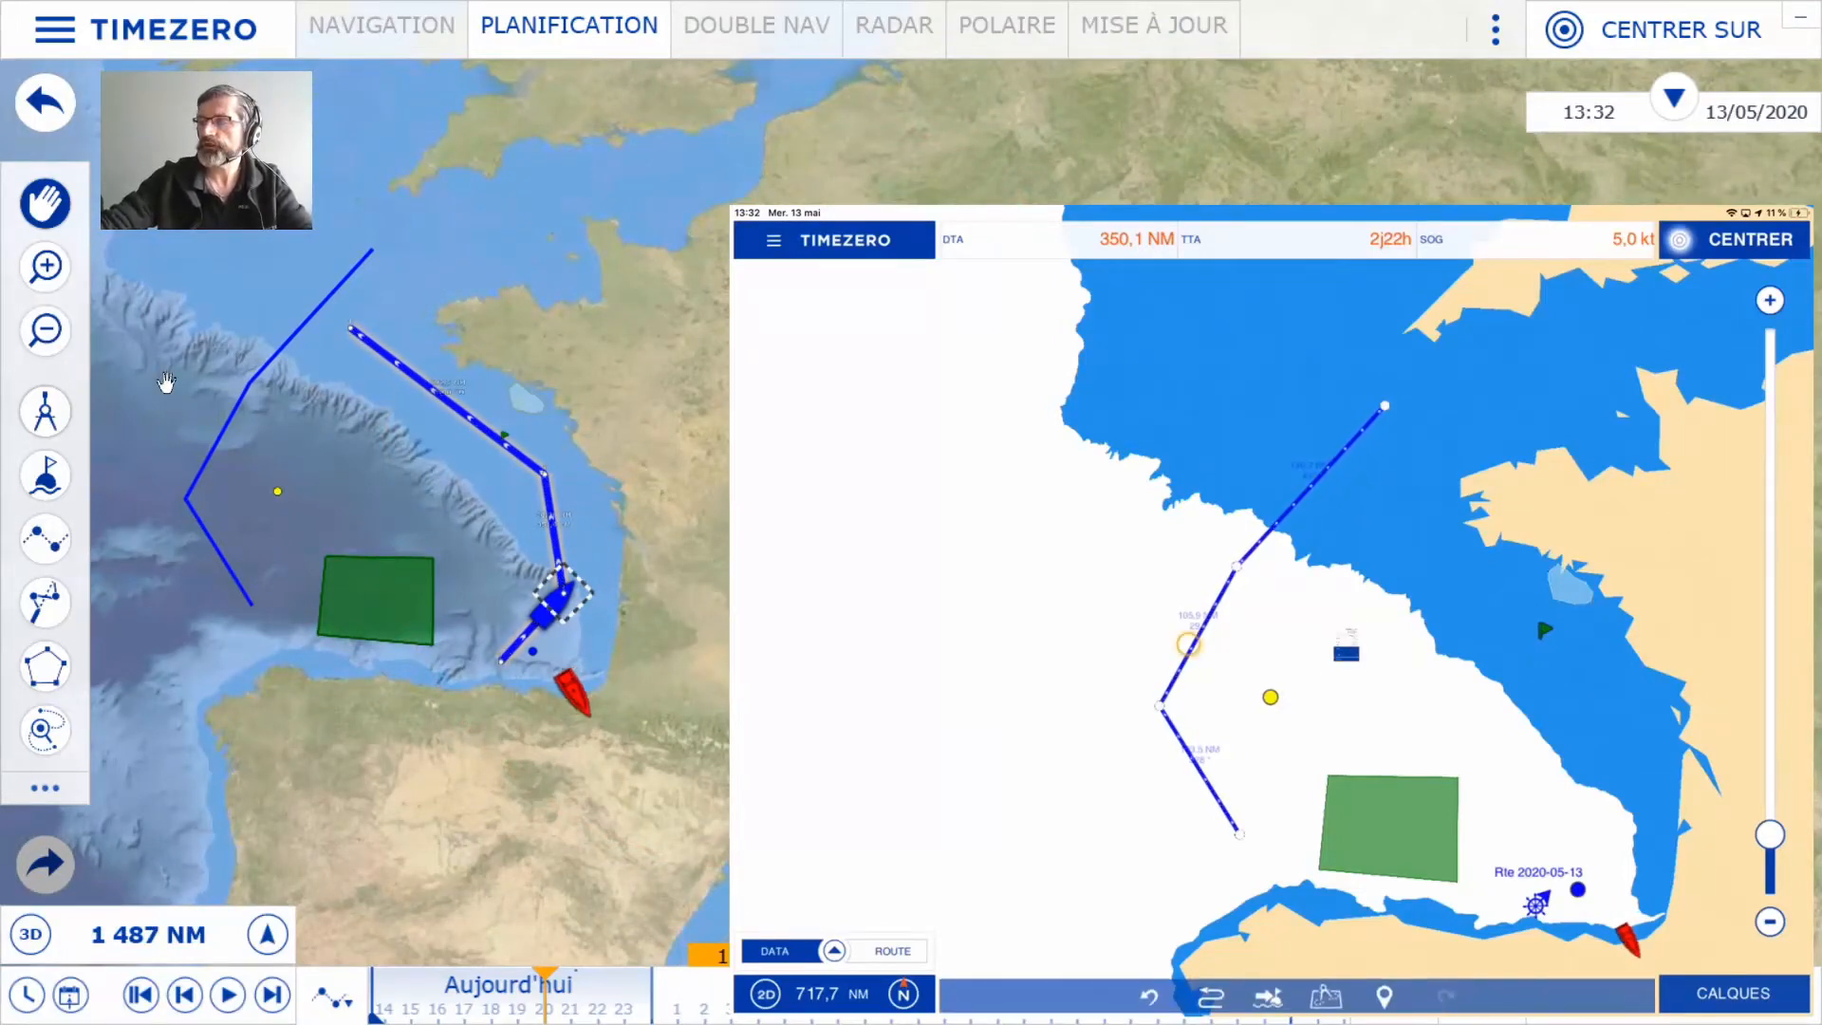
scroll(1346, 644, down, 3)
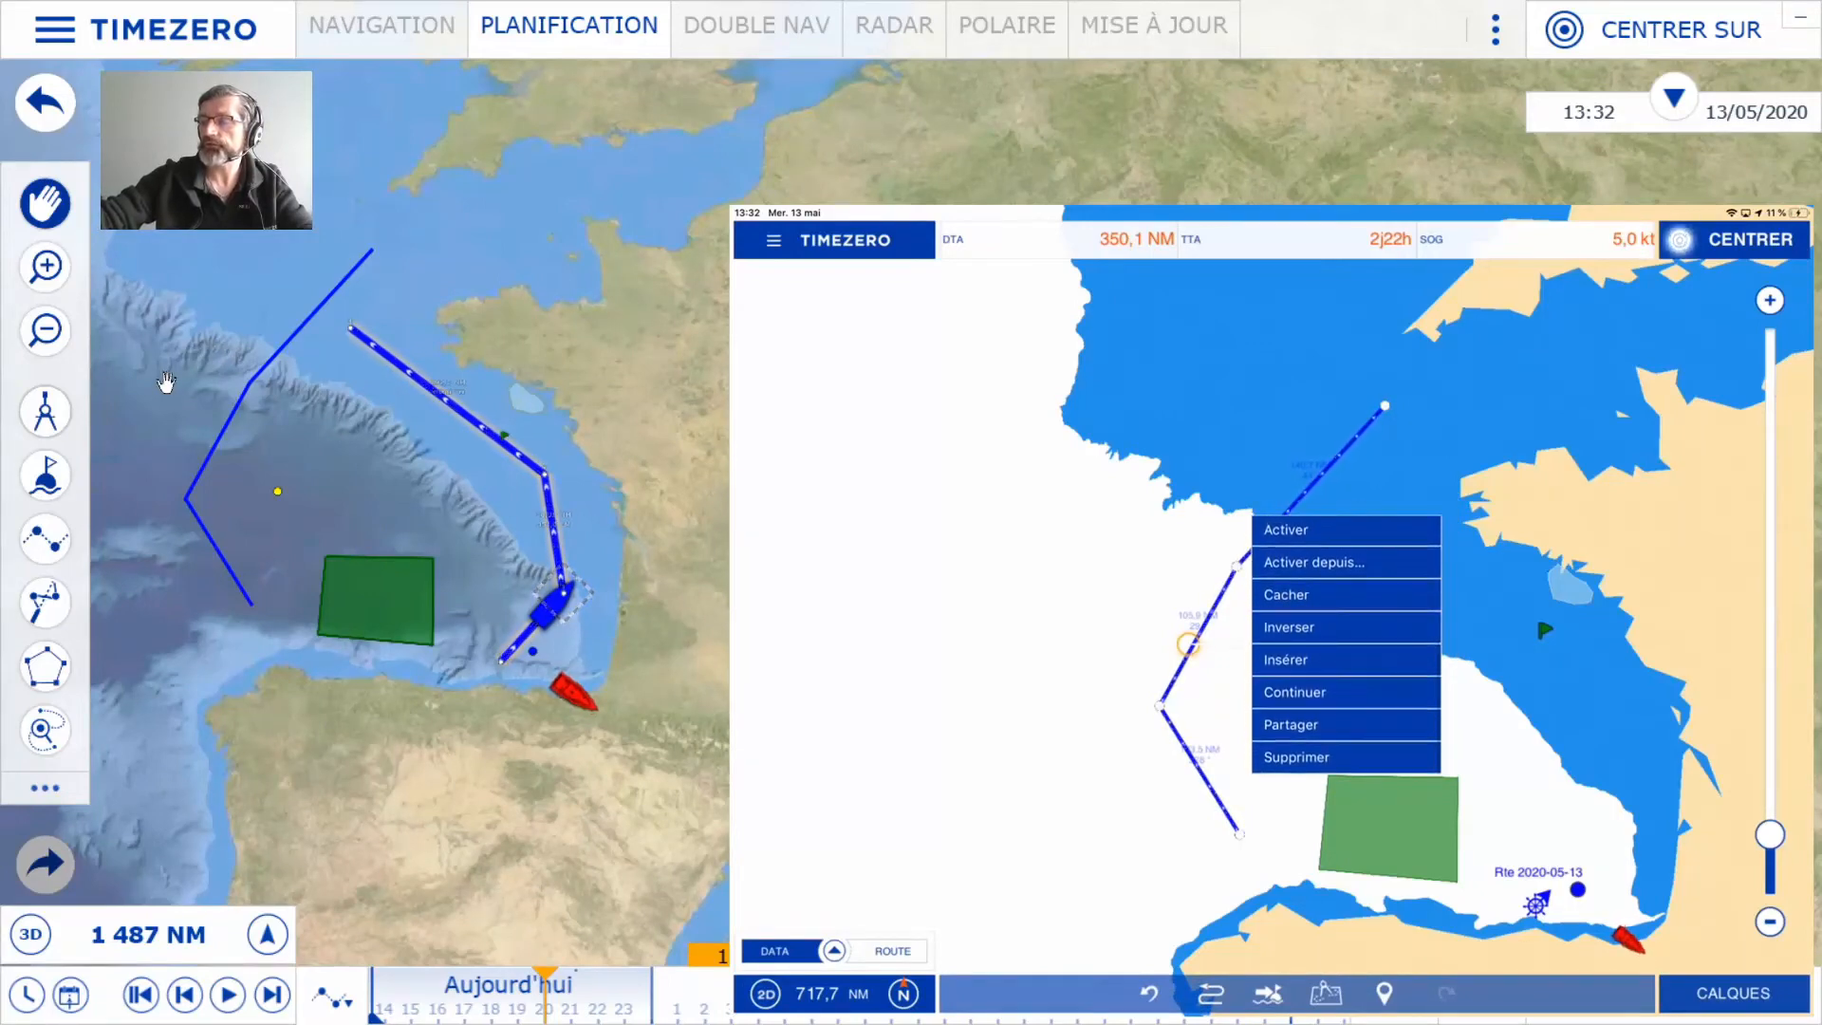
click(1346, 754)
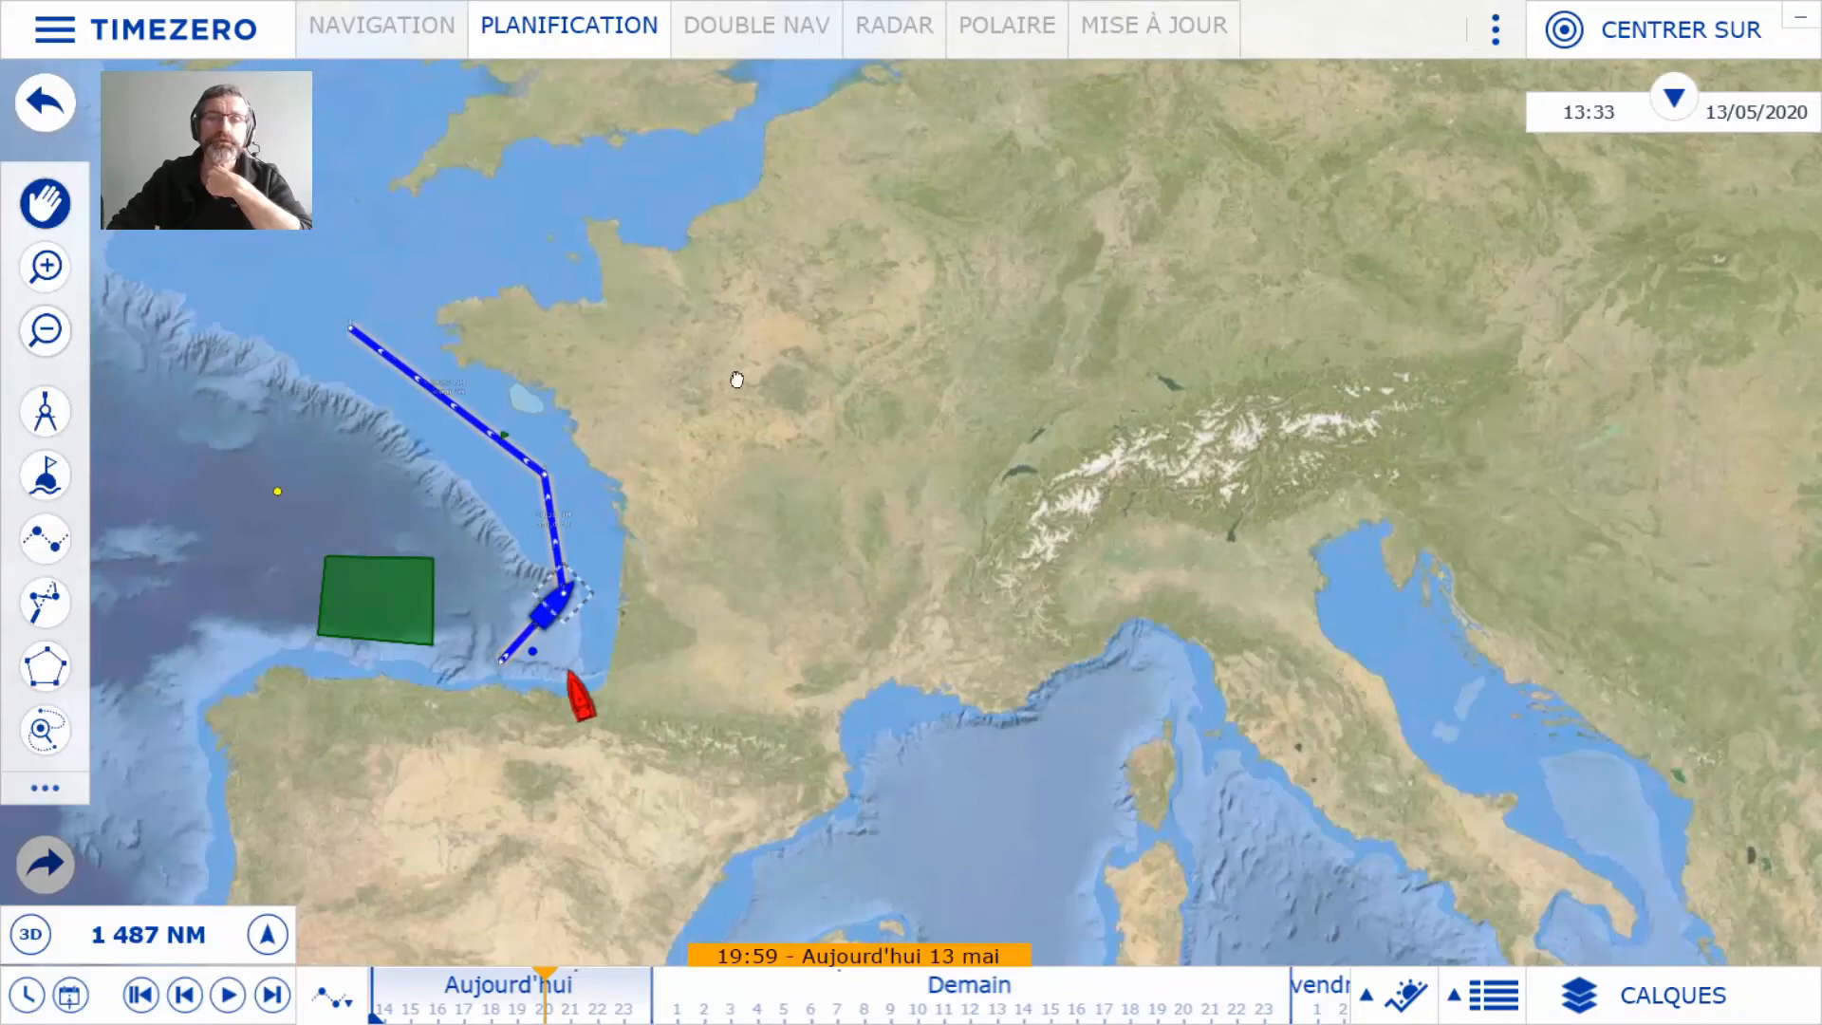
Finish the Opt 0004 weather routing calculation and keep the routing on the chart
drag(740, 378, 828, 373)
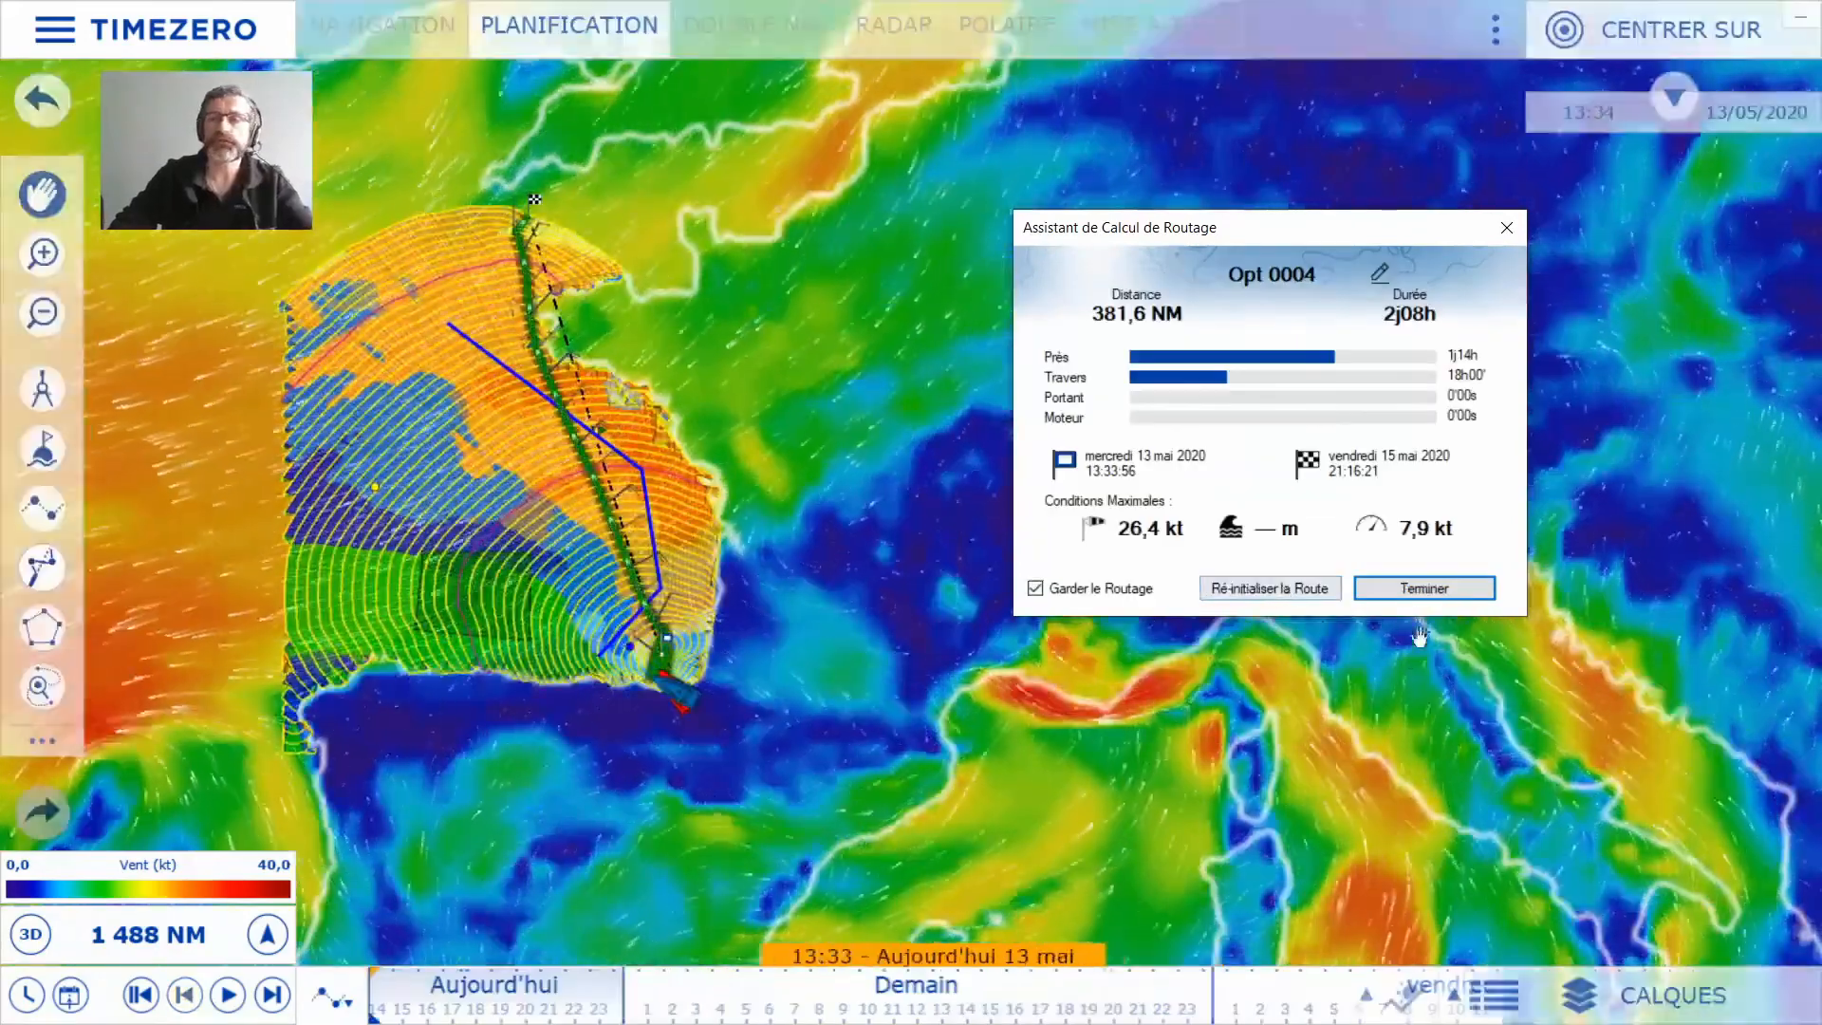
click(1425, 589)
scroll(533, 317, up, 8)
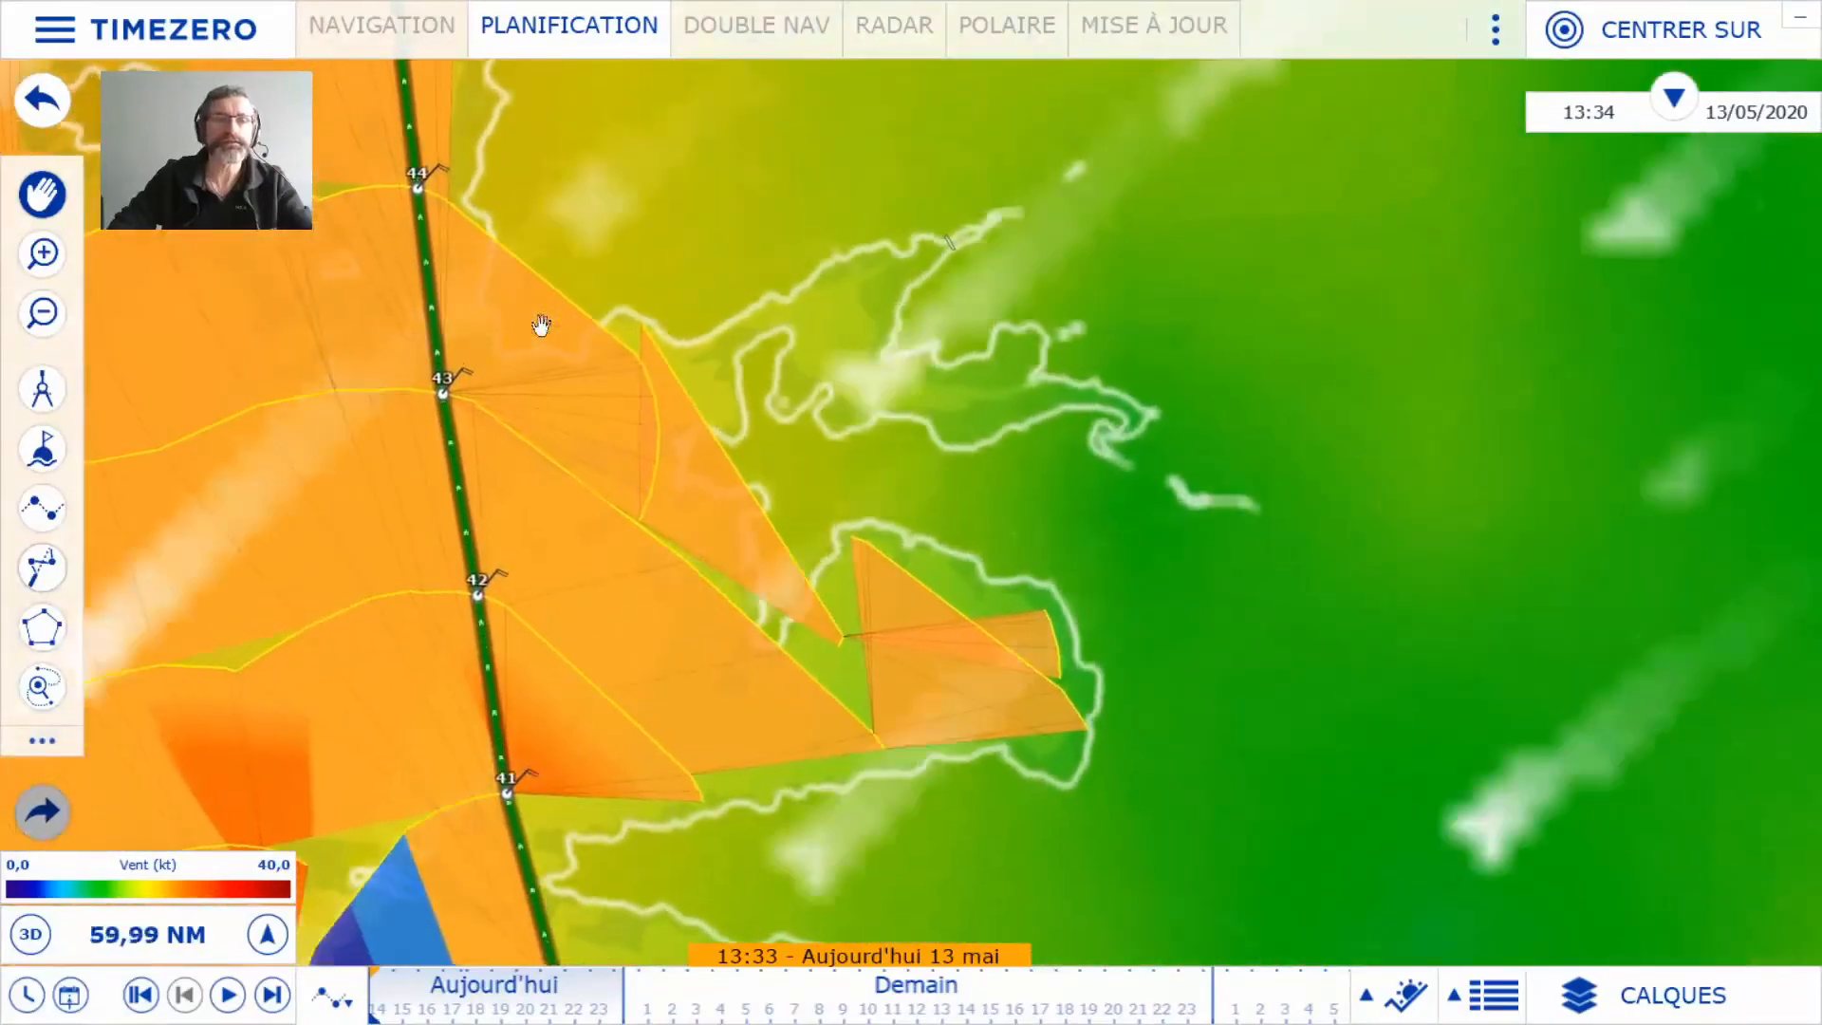
scroll(545, 328, down, 2)
scroll(545, 327, down, 6)
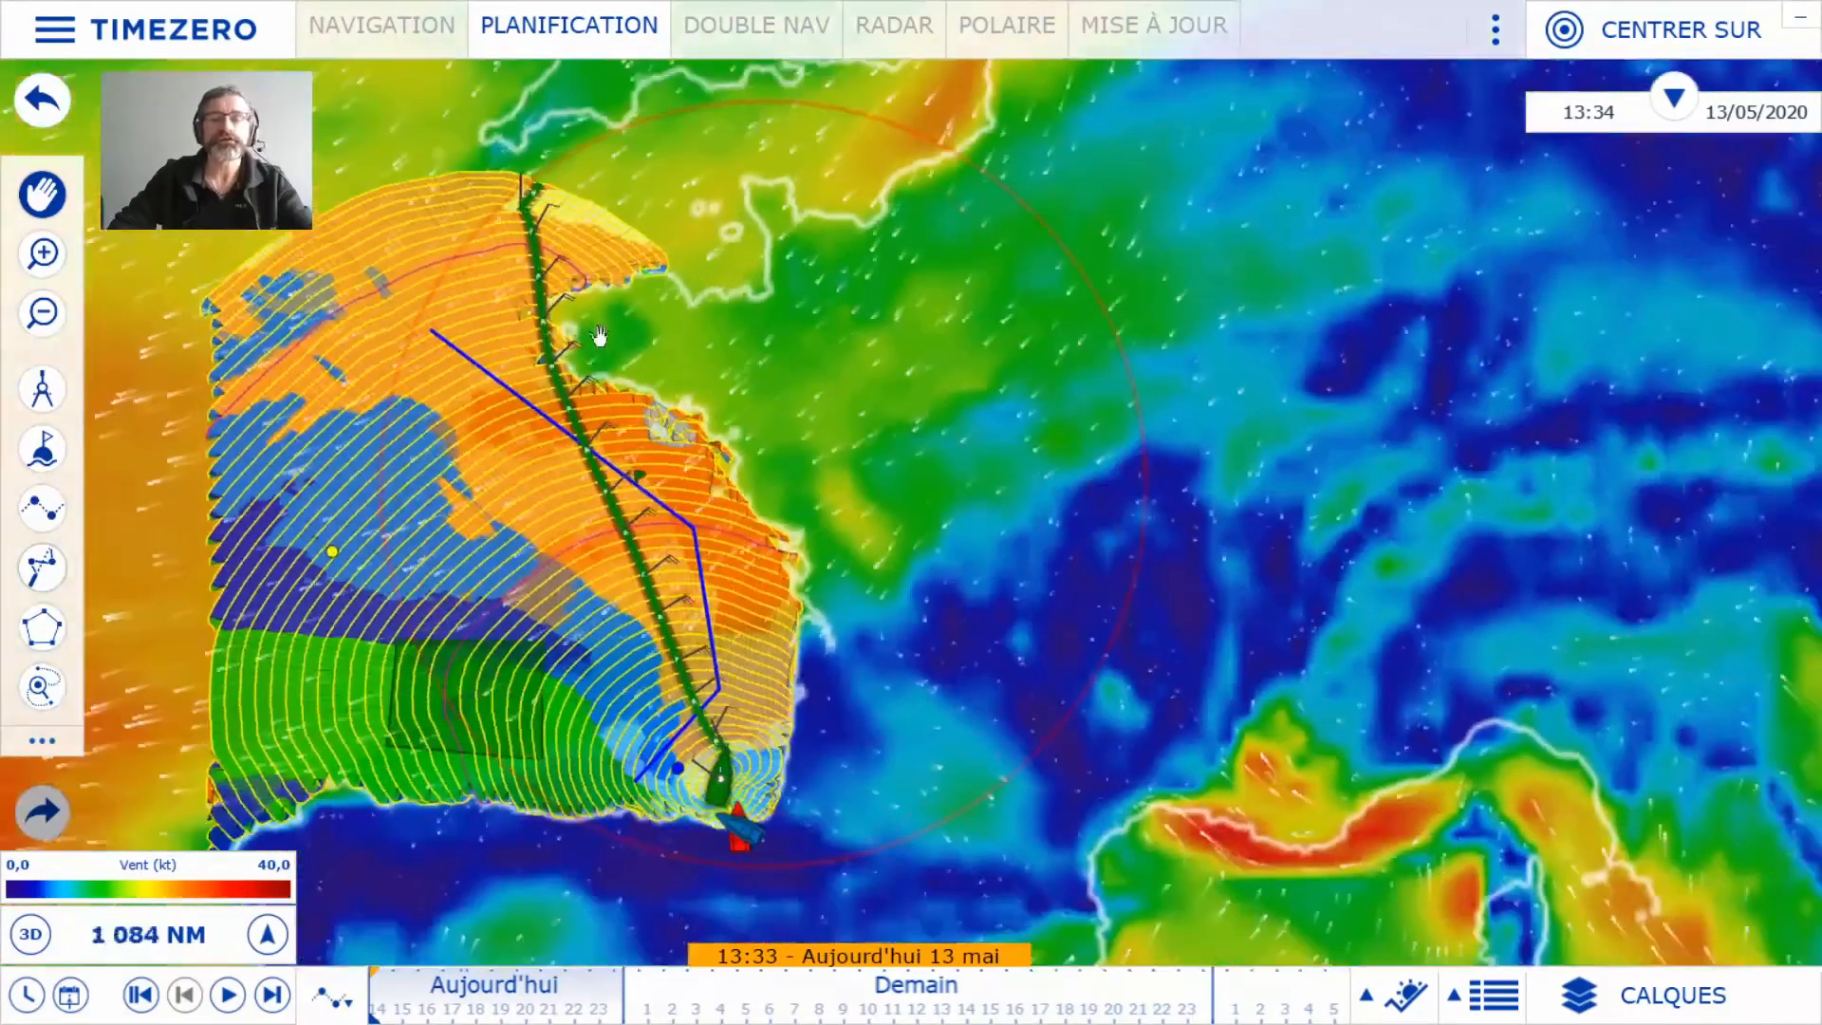
scroll(664, 361, down, 1)
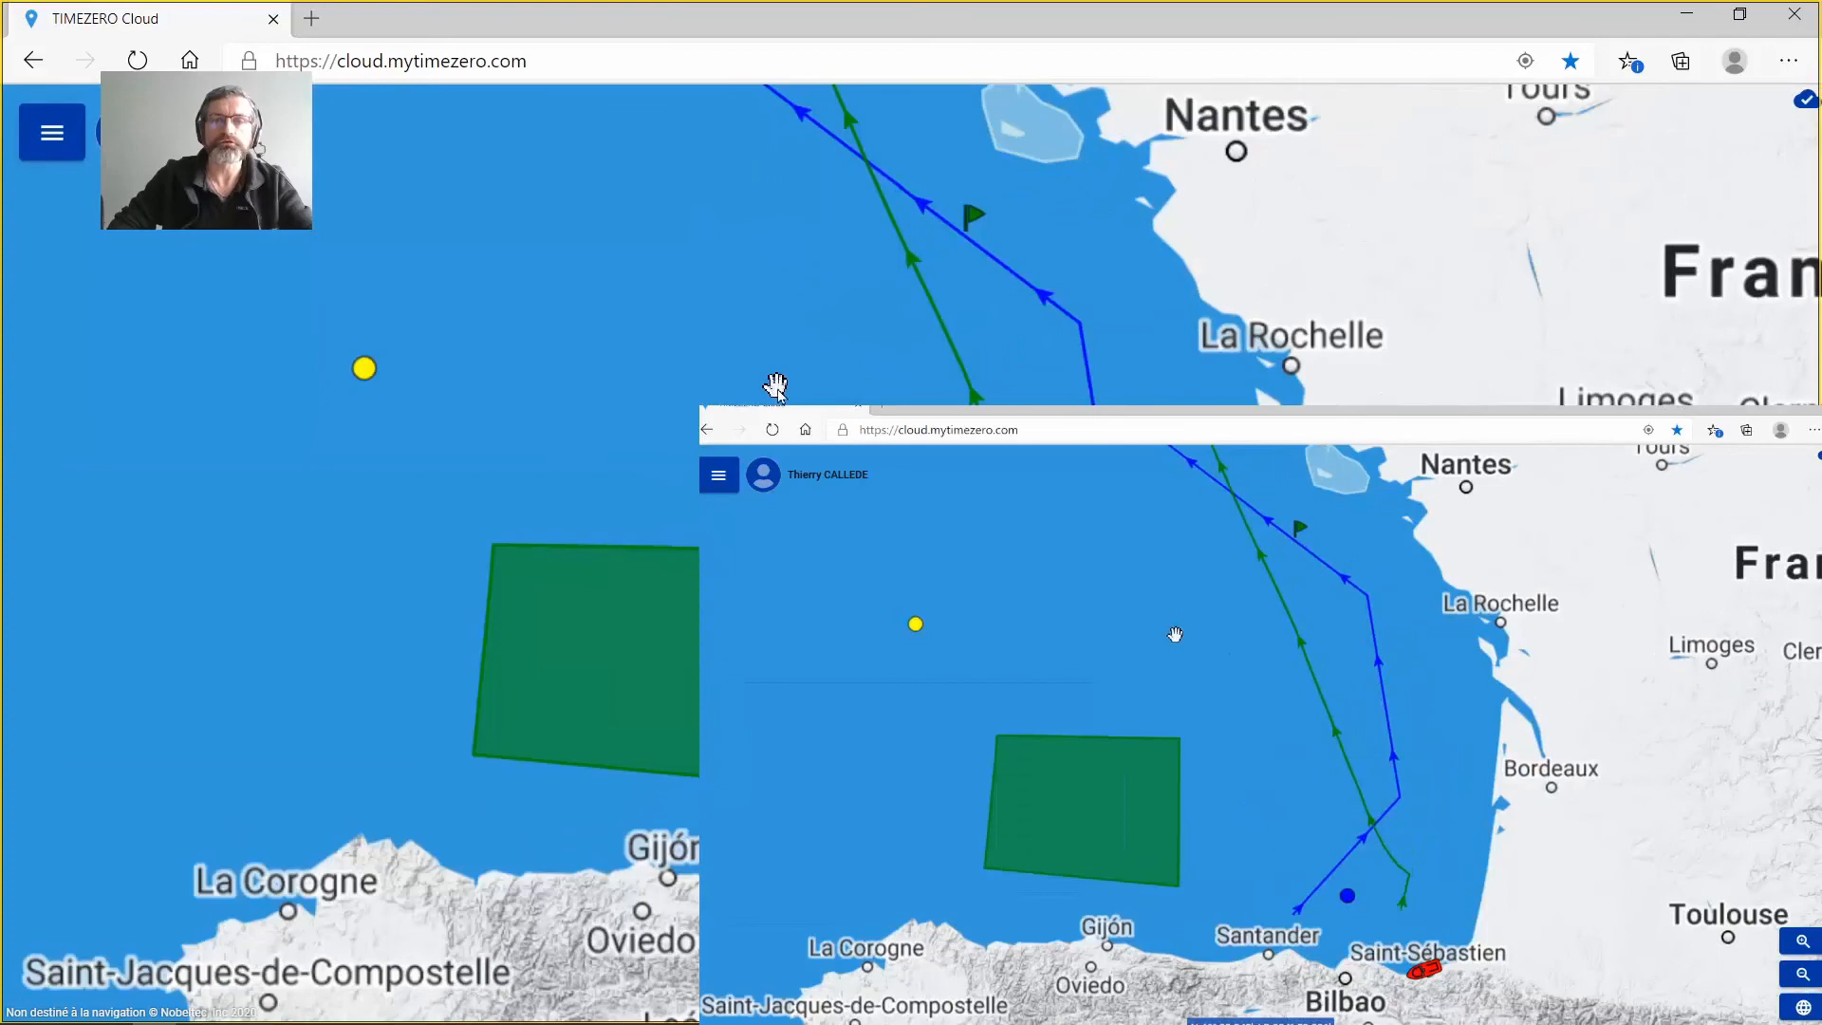
Examine the blue and green routes in the Bay of Biscay on the TIMEZERO Cloud map and switch back to TIMEZERO
scroll(776, 384, up, 1)
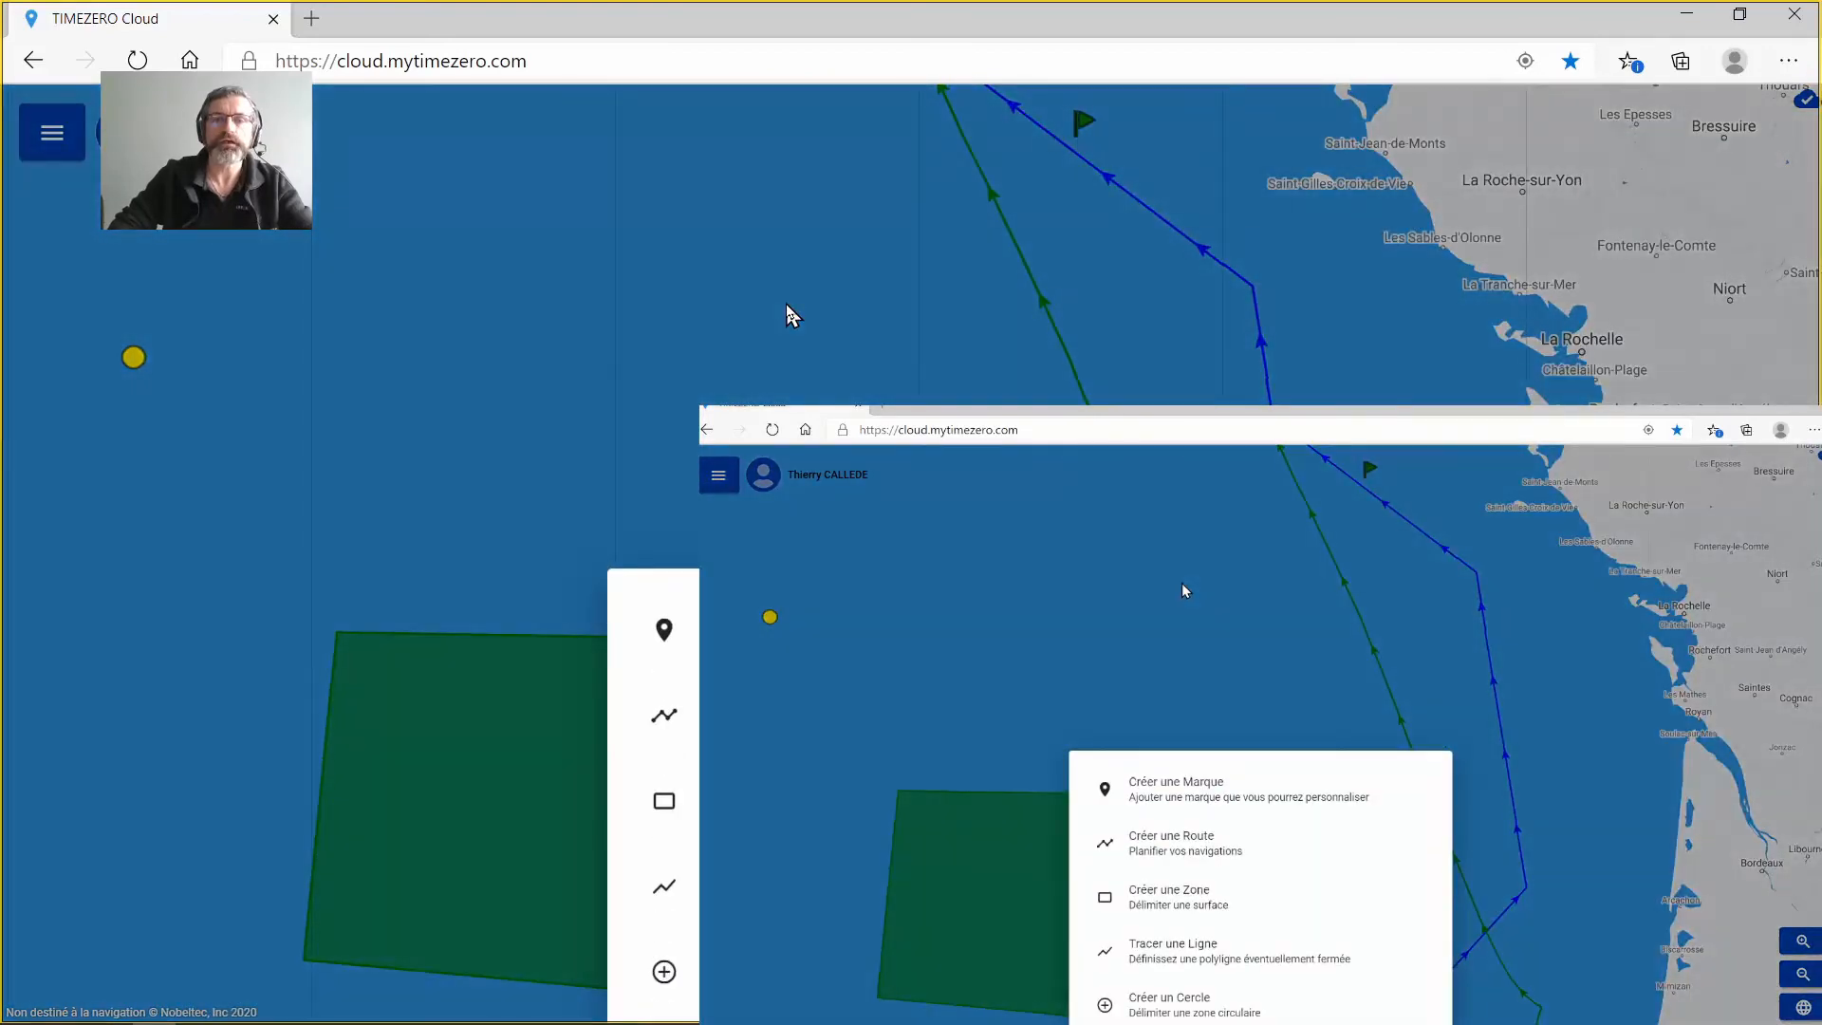
scroll(792, 315, down, 1)
scroll(783, 295, down, 1)
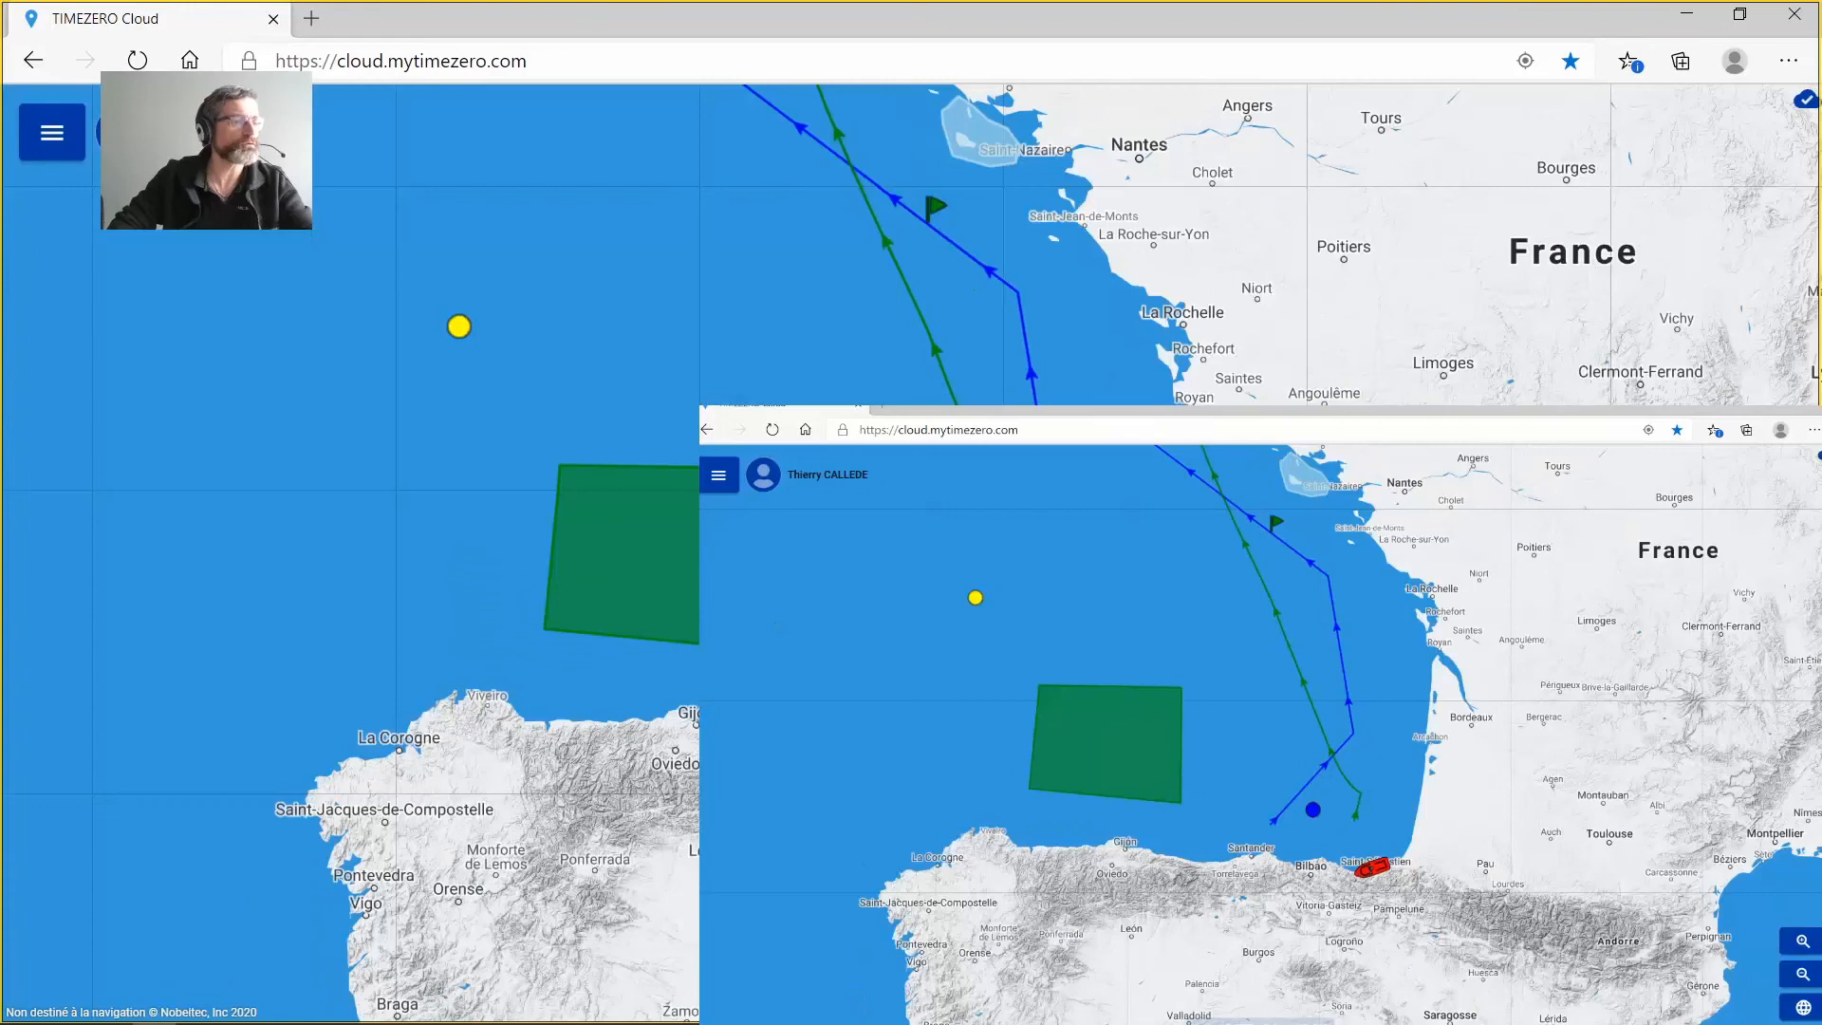
key(alt+Tab)
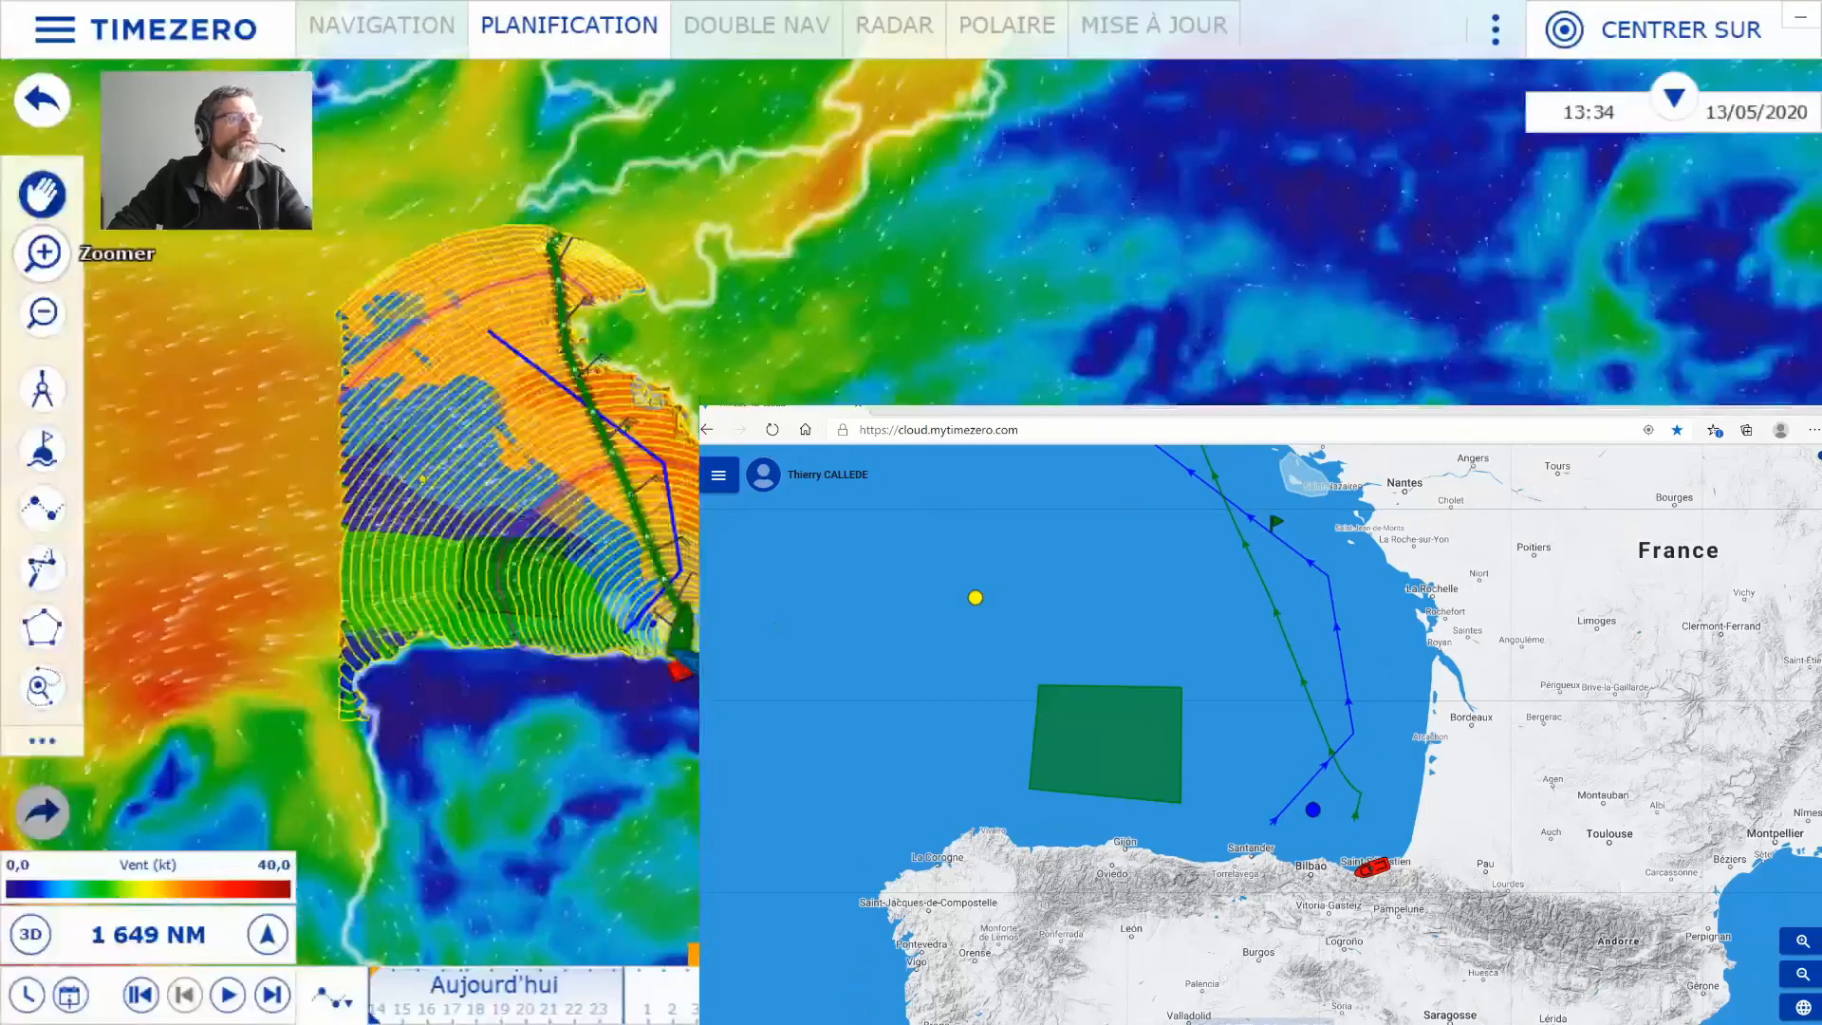